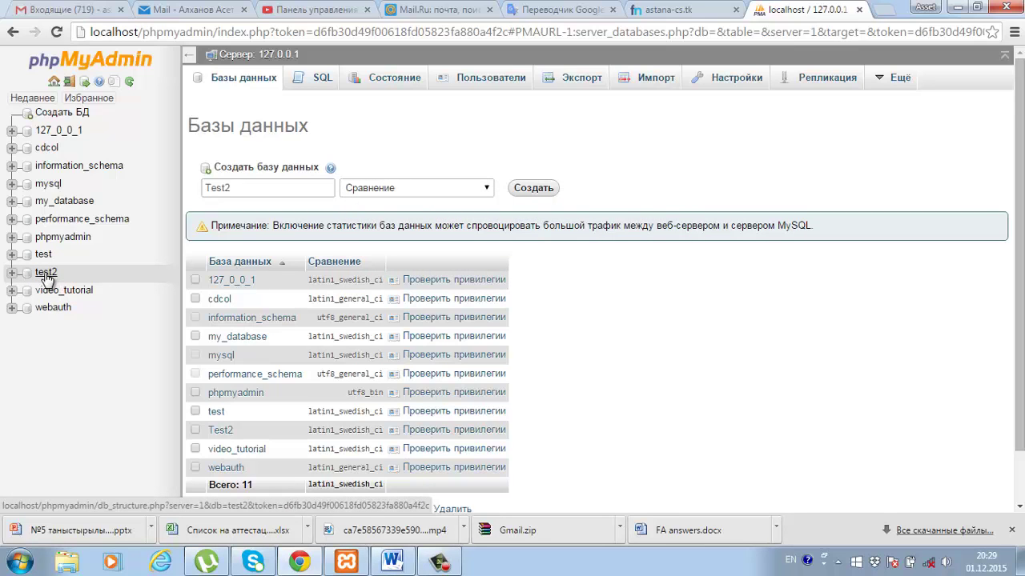
- Open the test2 database and consult the table diagram in the Relational_DB_eaxmple document in Word
{"action": "left_click", "coordinate": [46, 273]}
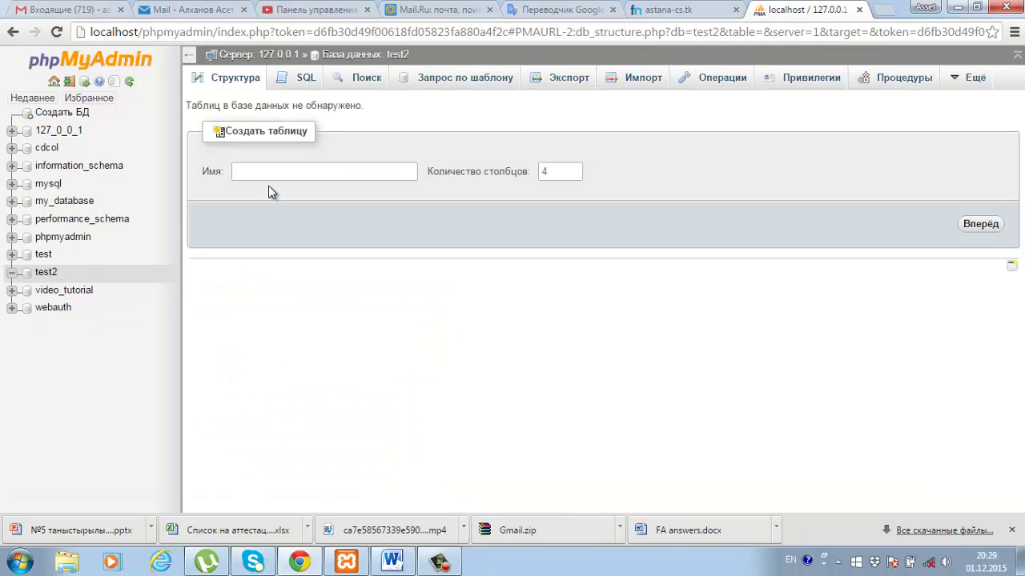
{"action": "left_click", "coordinate": [269, 169]}
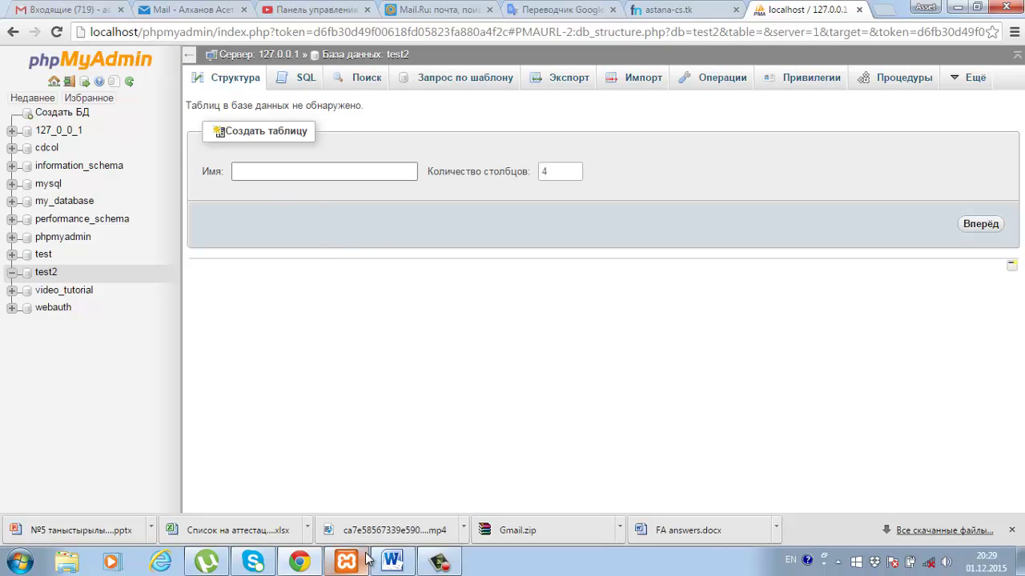
{"action": "left_click", "coordinate": [392, 562]}
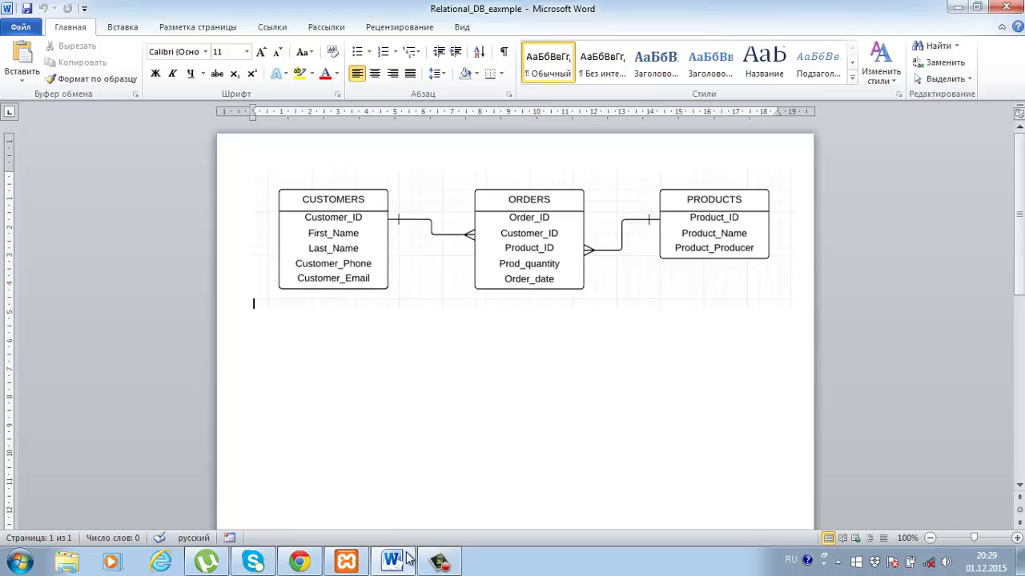
{"action": "left_click", "coordinate": [300, 563]}
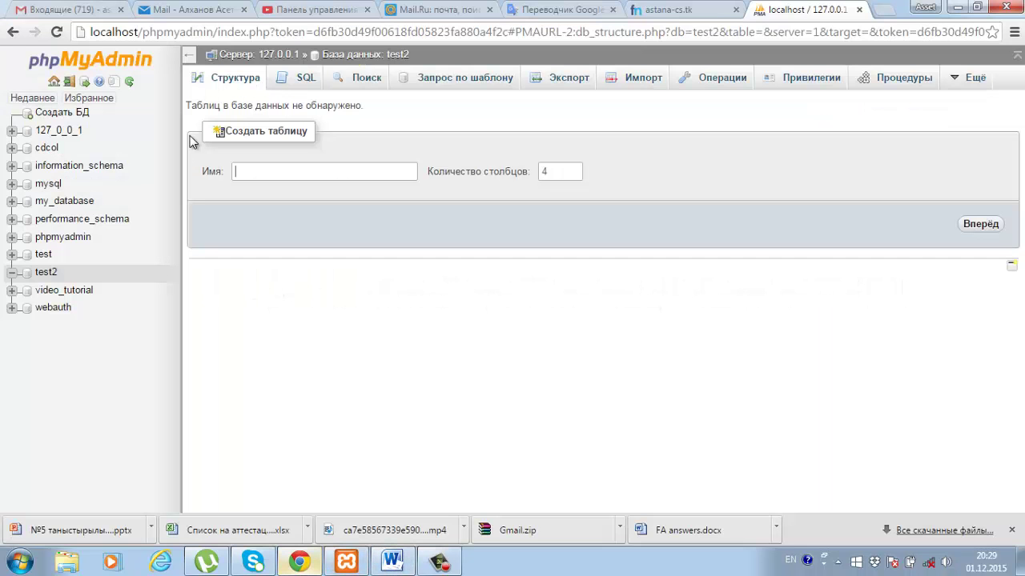
- Start a new table named Customers with 6 columns in the test2 database
{"action": "left_click", "coordinate": [270, 166]}
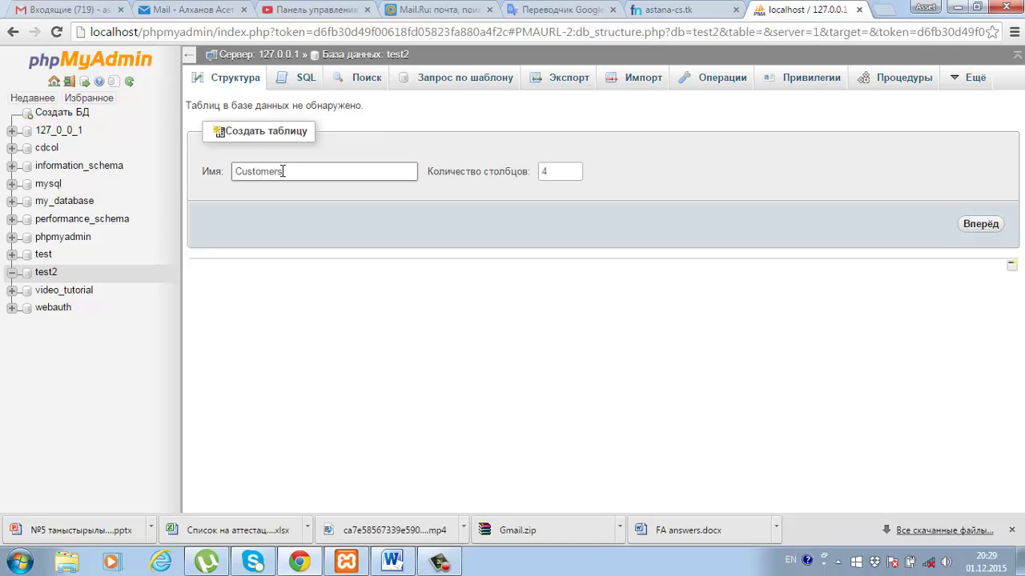
{"action": "double_click", "coordinate": [551, 176]}
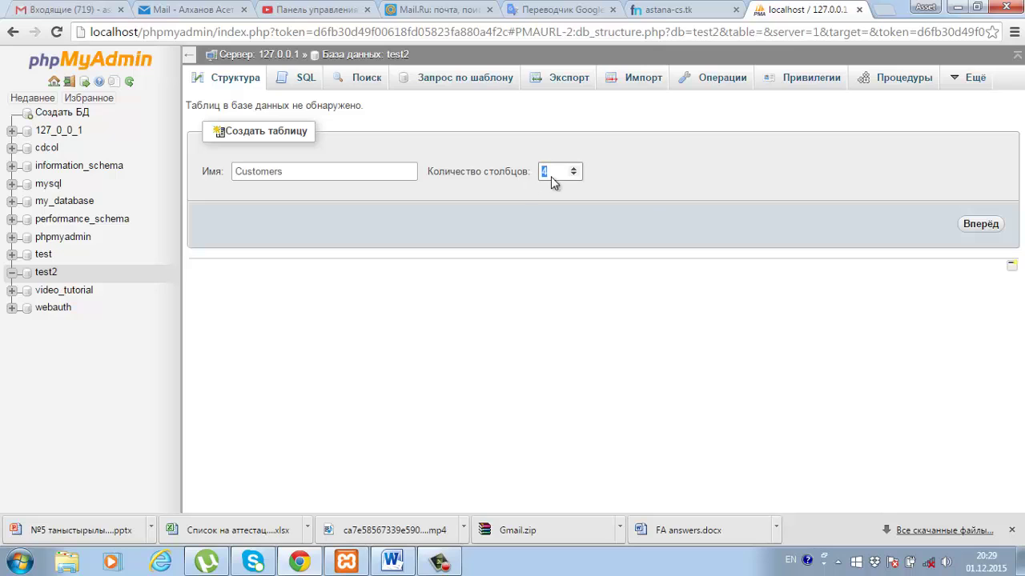
{"action": "type", "text": "6"}
{"action": "left_click", "coordinate": [983, 226]}
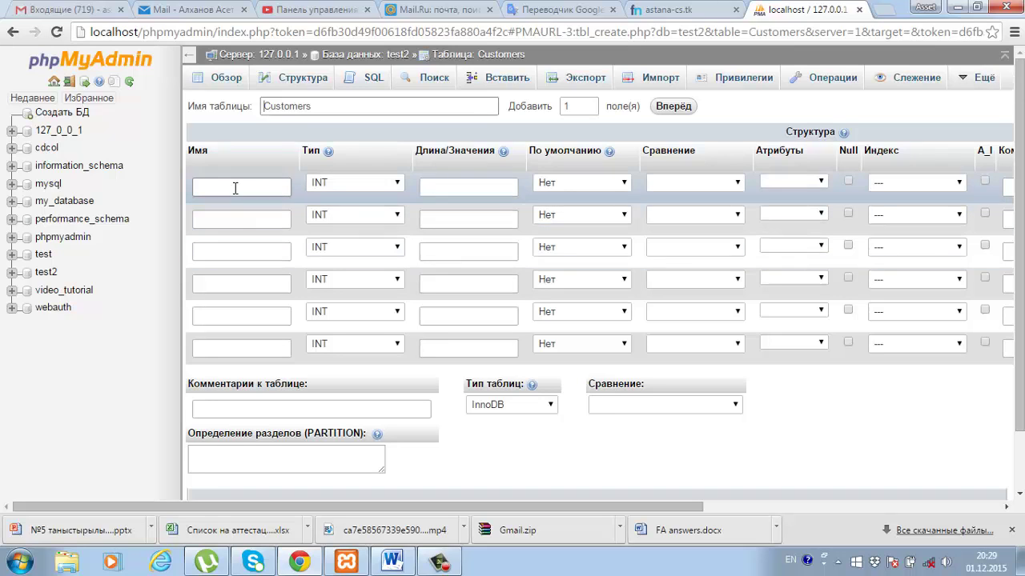
- Define the first column as Customer_ID with a PRIMARY index and auto-increment enabled
{"action": "left_click", "coordinate": [235, 188]}
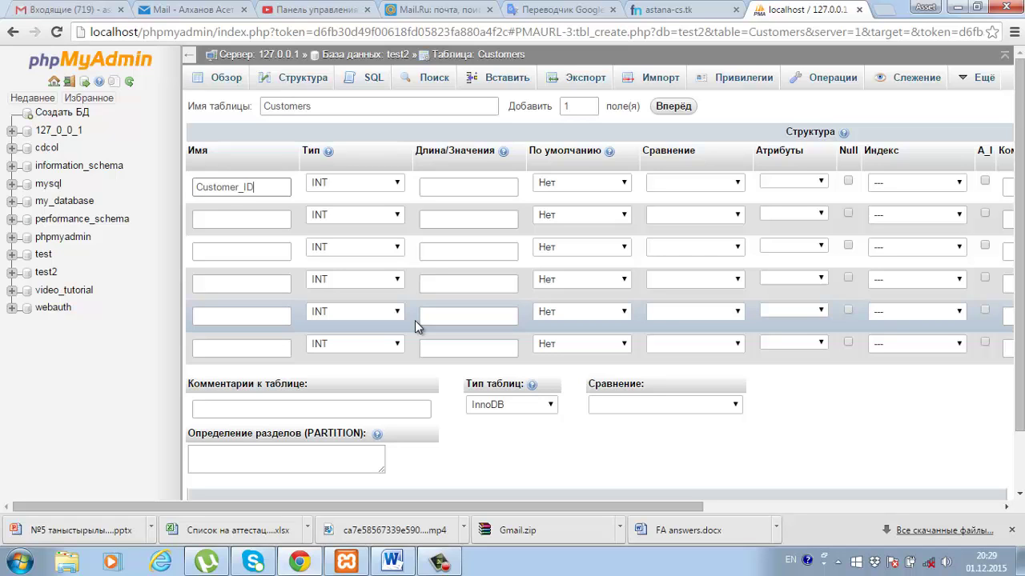
{"action": "type", "text": "Customer_ID"}
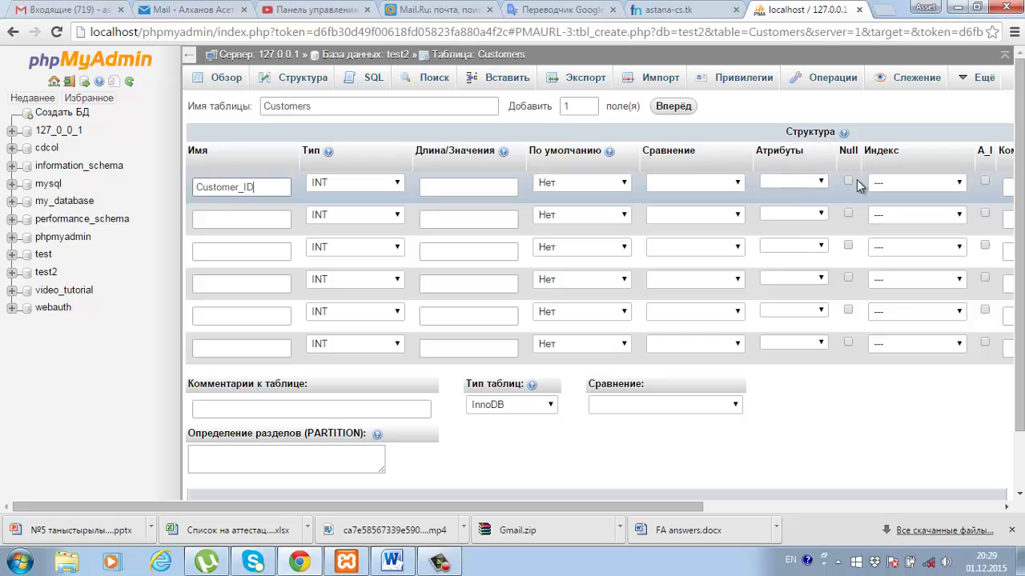
{"action": "left_click", "coordinate": [958, 186]}
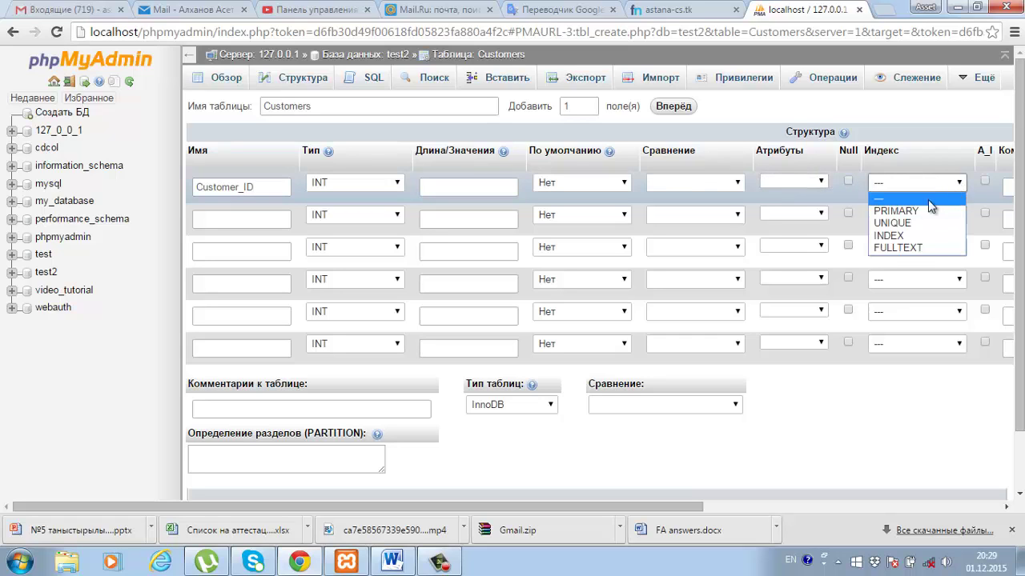
{"action": "left_click", "coordinate": [911, 211]}
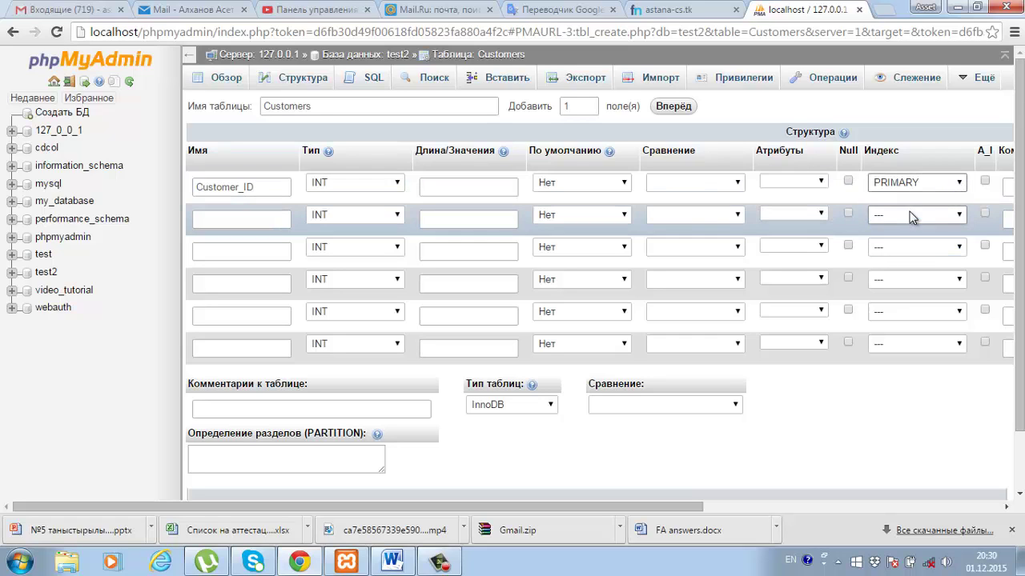
{"action": "left_click", "coordinate": [984, 183]}
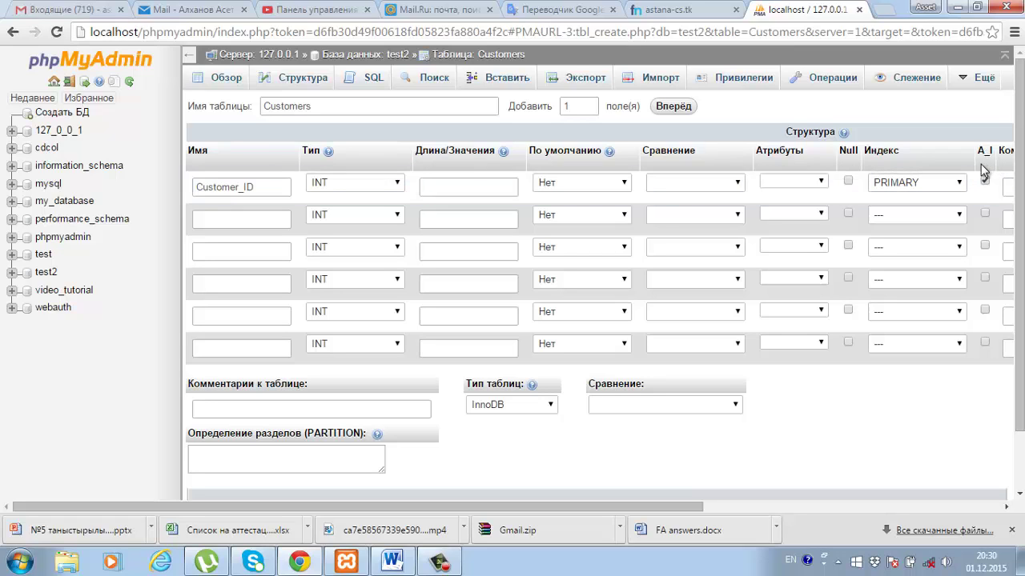
- Define the second column as First_Name with type TEXT and length 30
{"action": "left_click", "coordinate": [247, 219]}
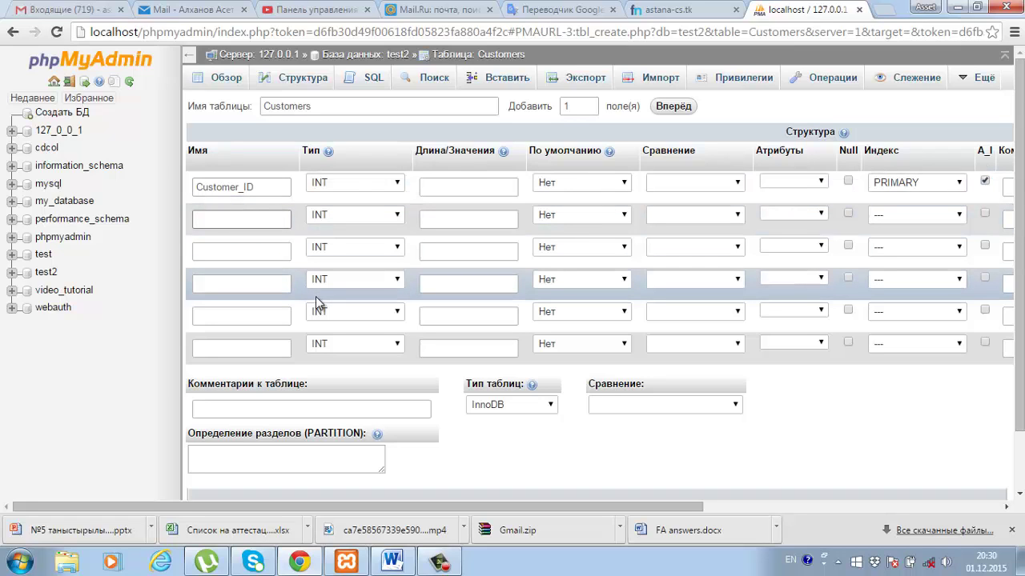
{"action": "type", "text": "First_Name"}
{"action": "left_click", "coordinate": [377, 225]}
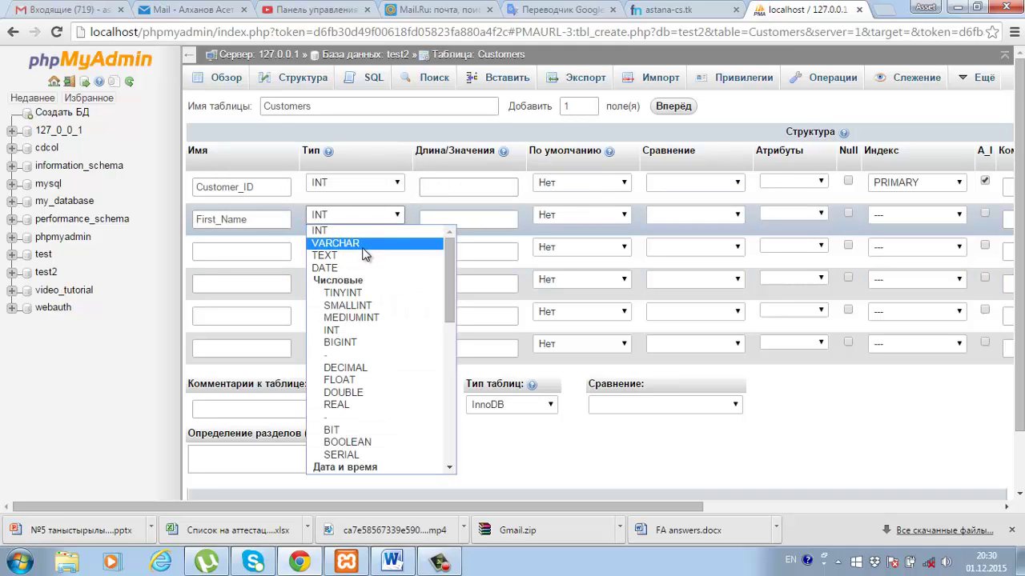
{"action": "left_click", "coordinate": [366, 258]}
{"action": "key", "text": "Tab"}
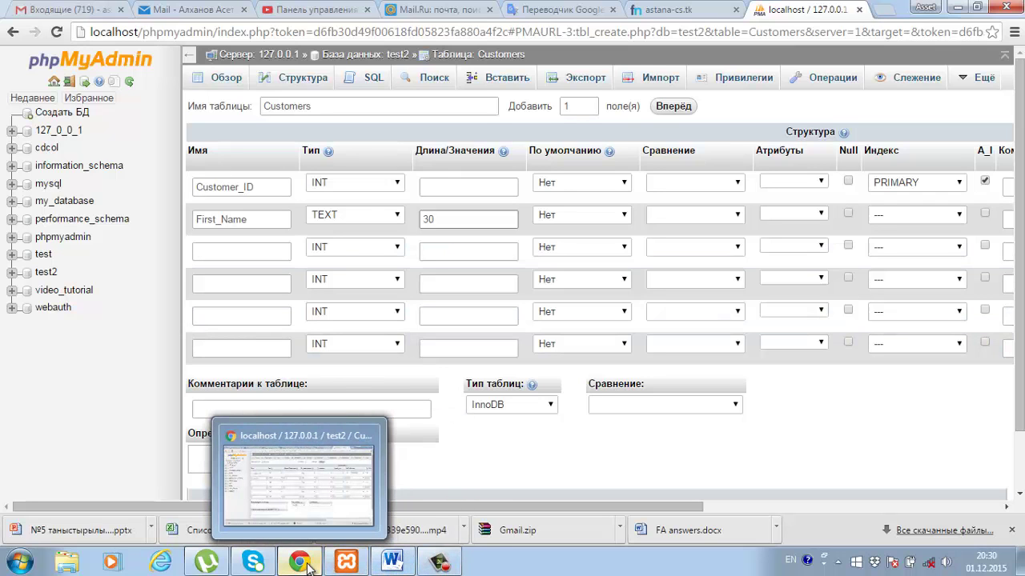
- Check the diagram in Word for the next field and define the third column as Last_Name, type TEXT, length 30
{"action": "left_click", "coordinate": [392, 562]}
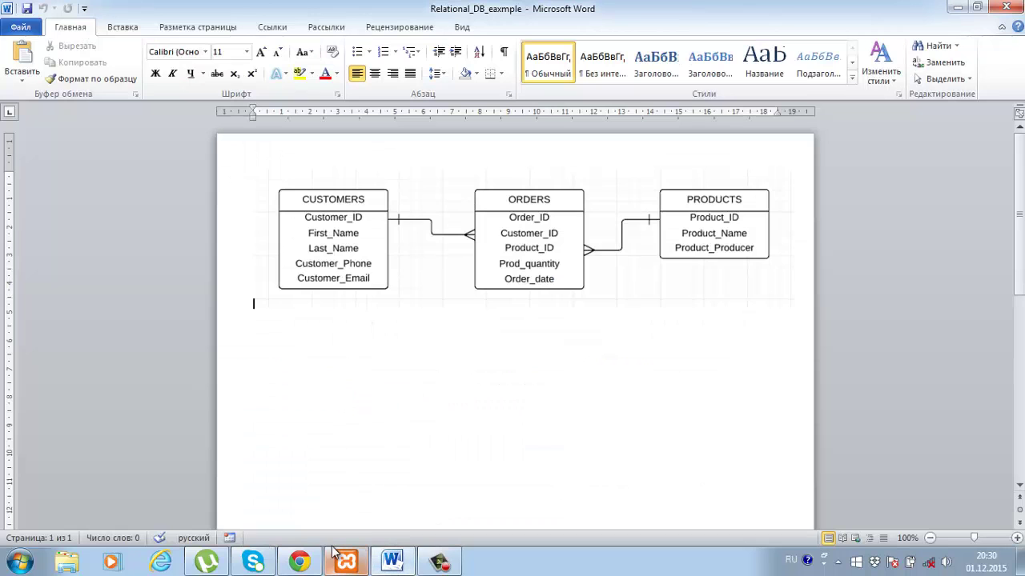
{"action": "left_click", "coordinate": [286, 562]}
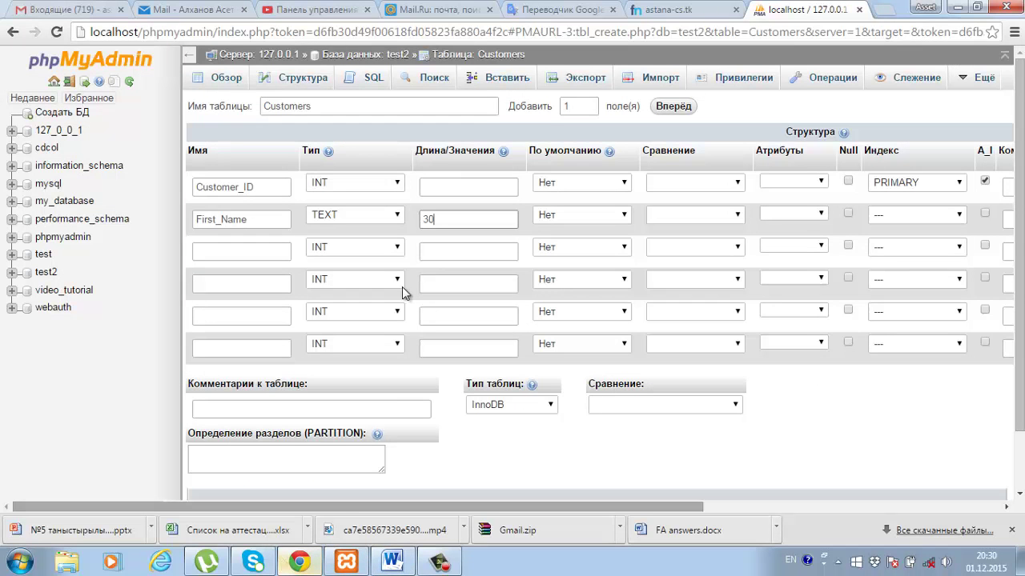
{"action": "left_click", "coordinate": [264, 253]}
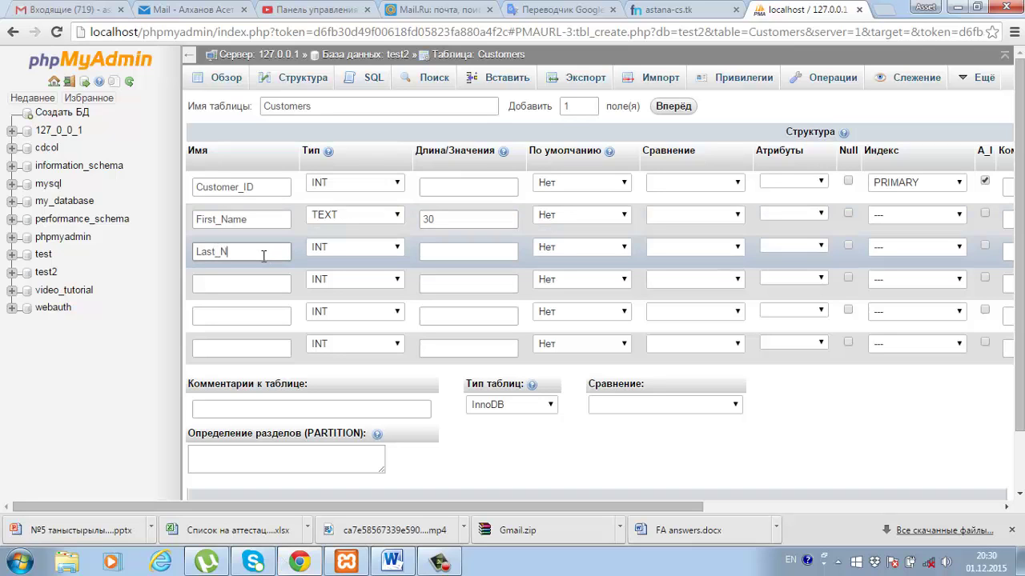
{"action": "type", "text": "Last_Name"}
{"action": "scroll", "coordinate": [263, 256], "scroll_direction": "right", "scroll_amount": 1}
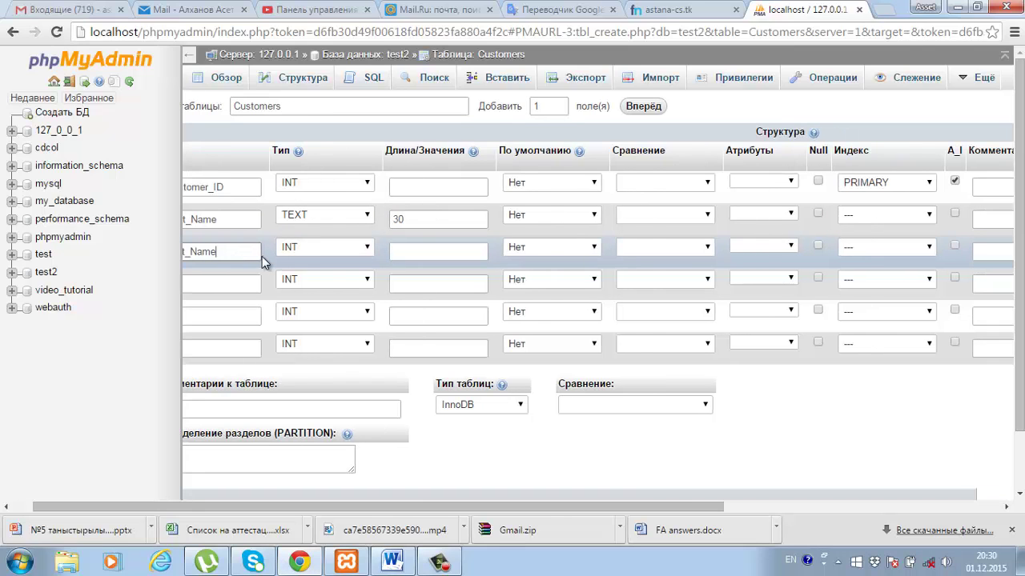
{"action": "left_click", "coordinate": [315, 248]}
{"action": "left_click", "coordinate": [320, 285]}
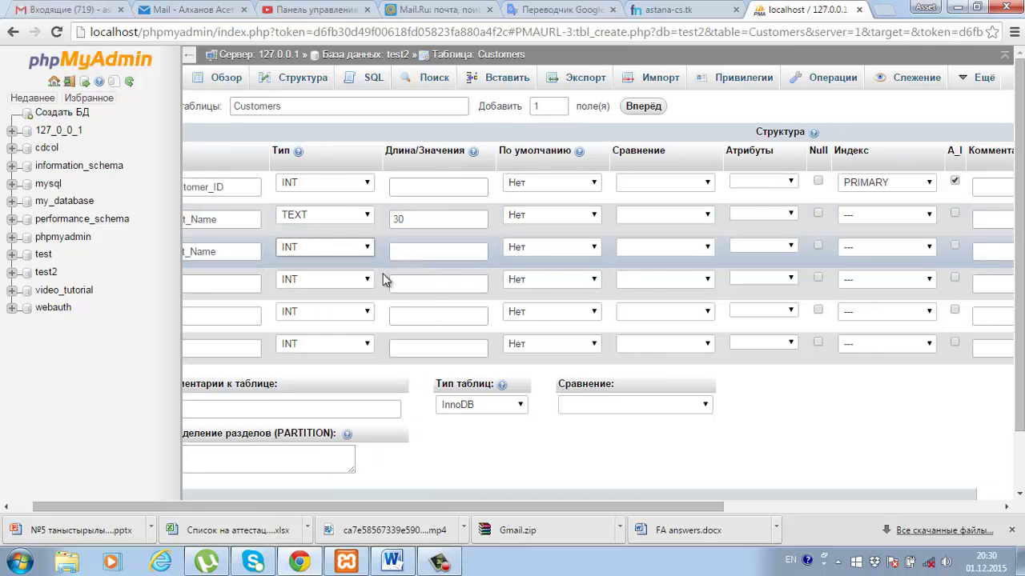
{"action": "left_click", "coordinate": [405, 252]}
{"action": "type", "text": "30"}
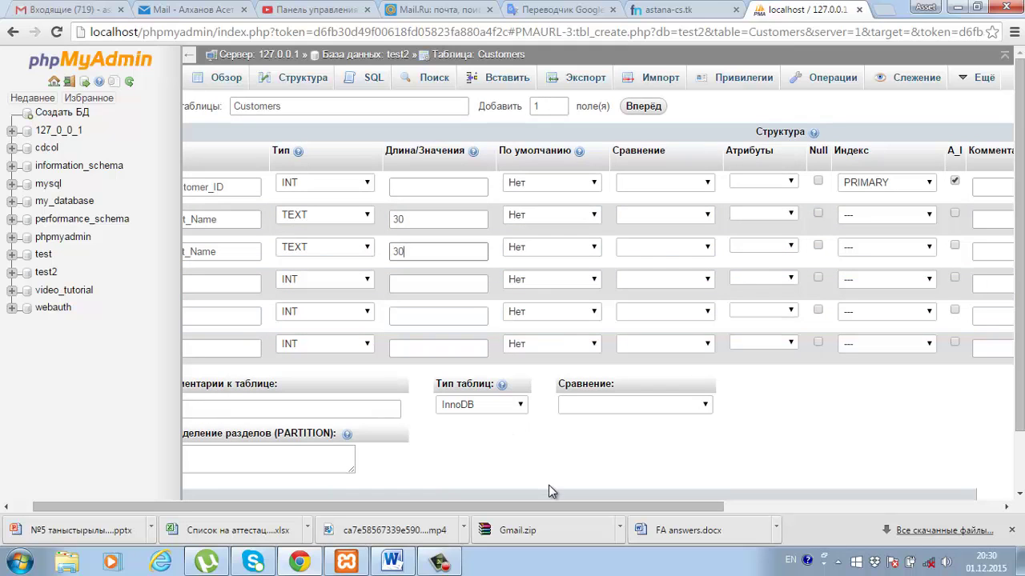
- Define the fourth column as Customer_Phone with type TEXT and length 30
{"action": "scroll", "coordinate": [507, 521], "scroll_direction": "left", "scroll_amount": 1}
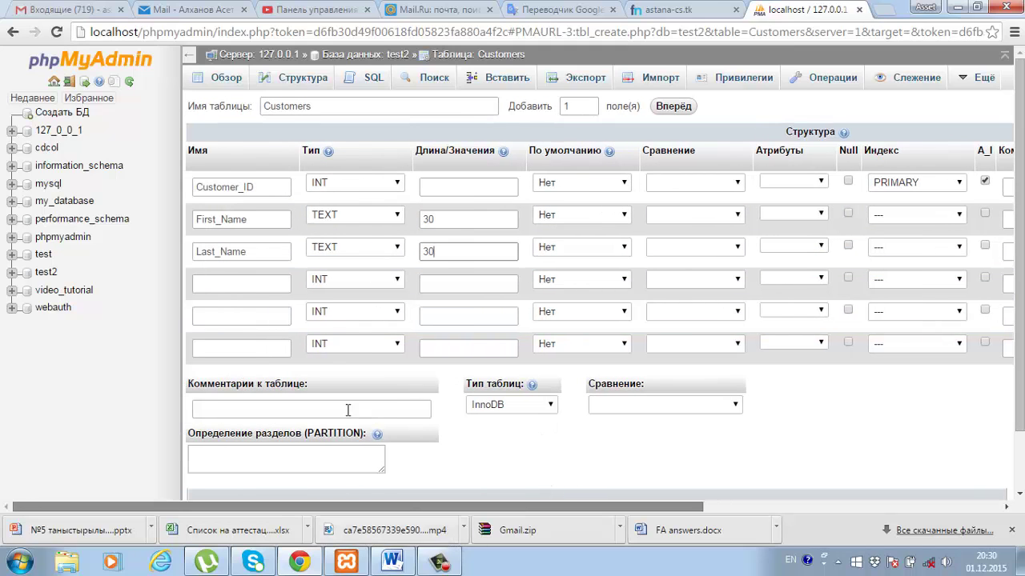
{"action": "left_click", "coordinate": [247, 281]}
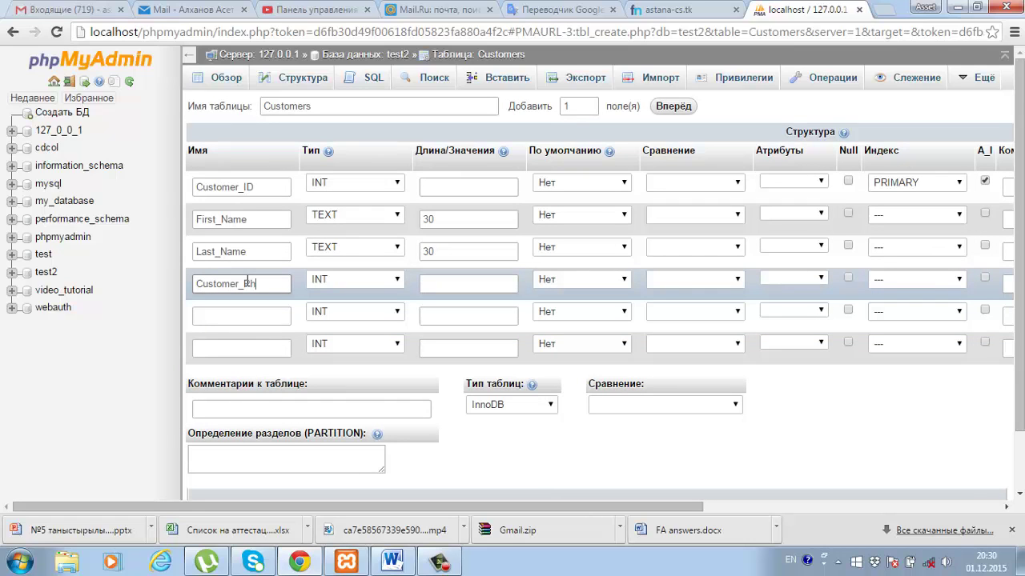
{"action": "left_click", "coordinate": [364, 282]}
{"action": "left_click", "coordinate": [364, 321]}
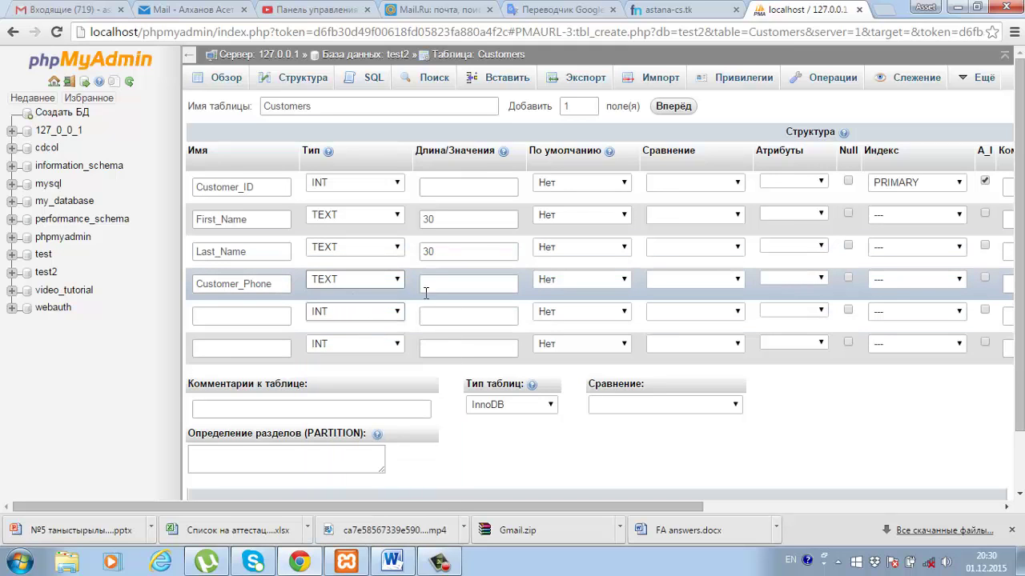
{"action": "left_click", "coordinate": [426, 284]}
{"action": "type", "text": "30"}
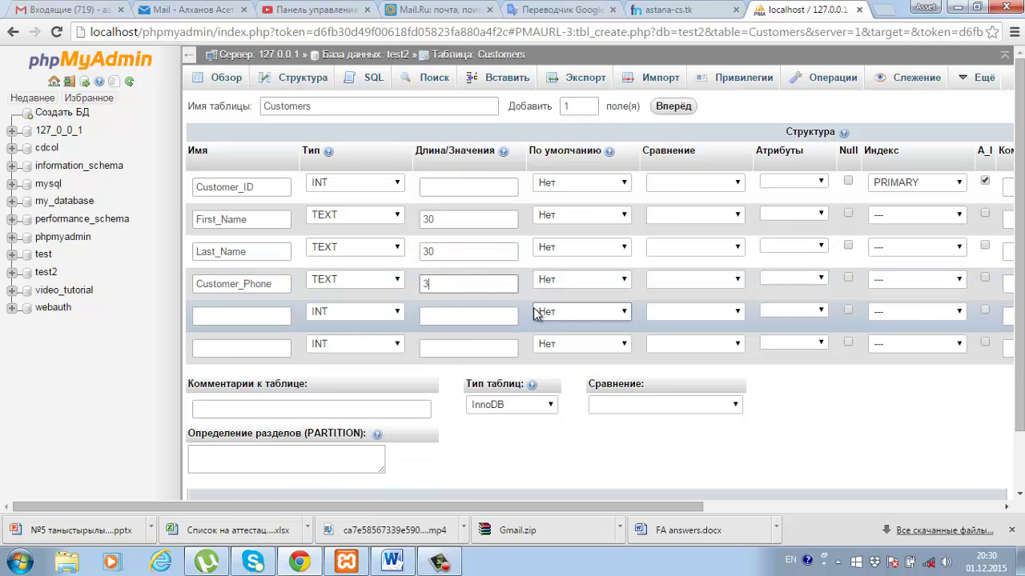
- Check the Word diagram for the last customer field and define the fifth column as Customer_Email, type TEXT, length 30
{"action": "left_click", "coordinate": [386, 564]}
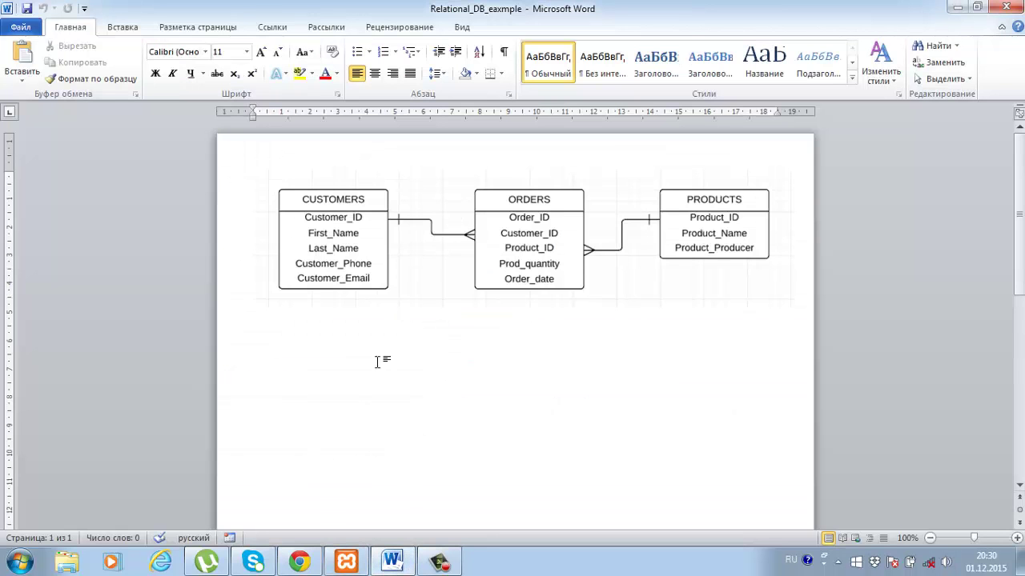
{"action": "left_click", "coordinate": [436, 556]}
{"action": "left_click", "coordinate": [298, 562]}
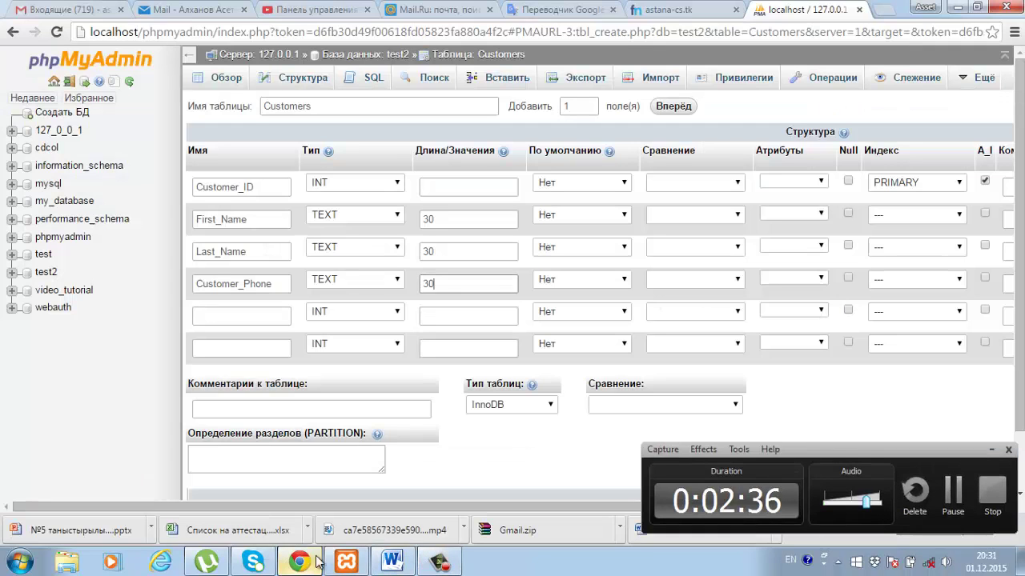
{"action": "left_click", "coordinate": [991, 450]}
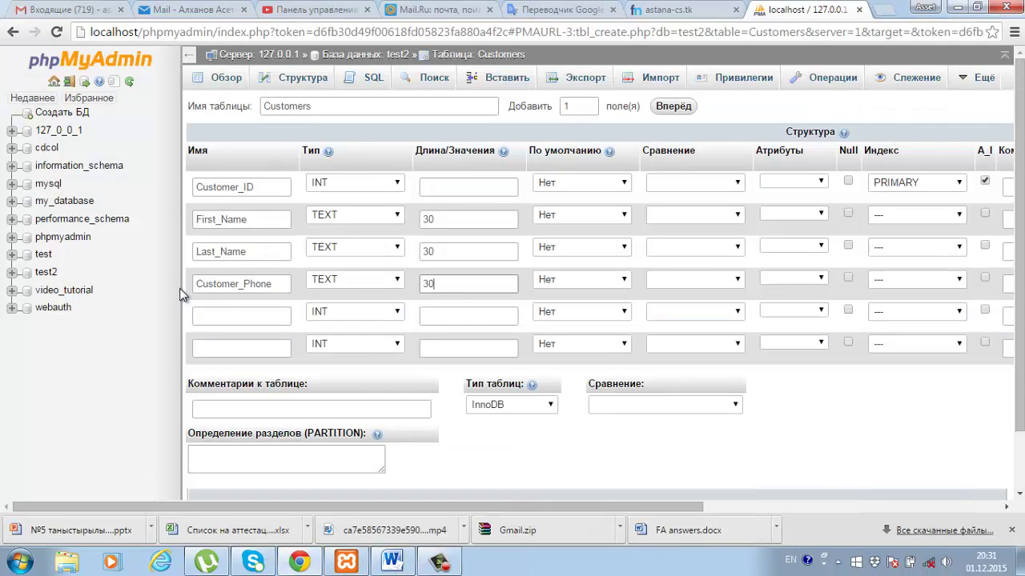
{"action": "left_click", "coordinate": [232, 311]}
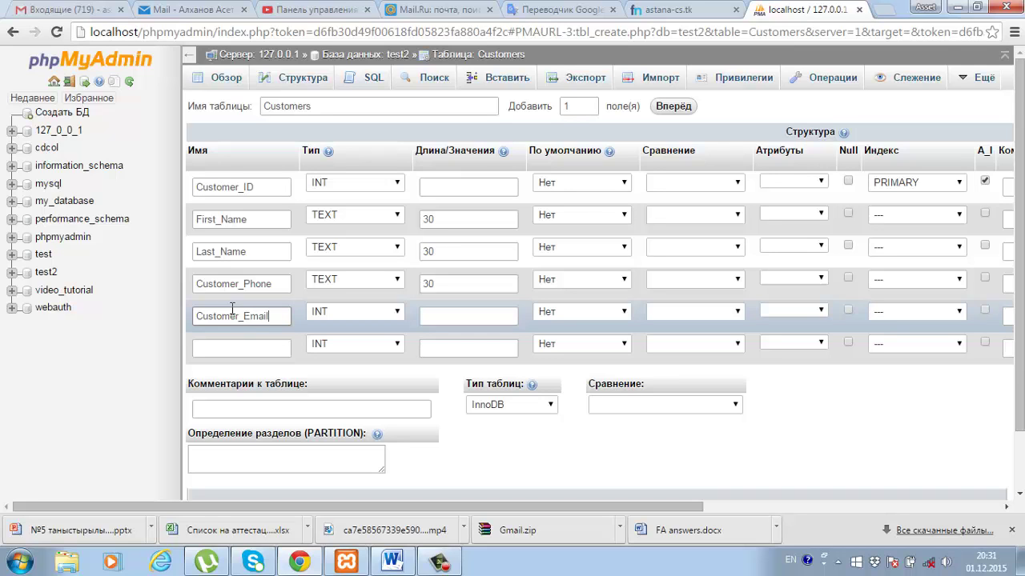
{"action": "left_click", "coordinate": [397, 313]}
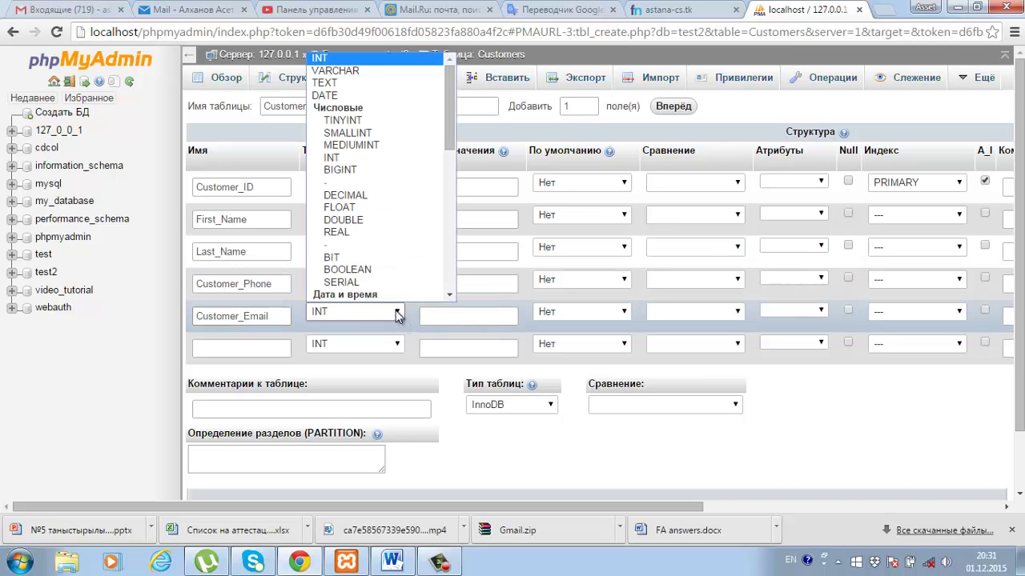
{"action": "left_click", "coordinate": [365, 83]}
{"action": "left_click", "coordinate": [474, 313]}
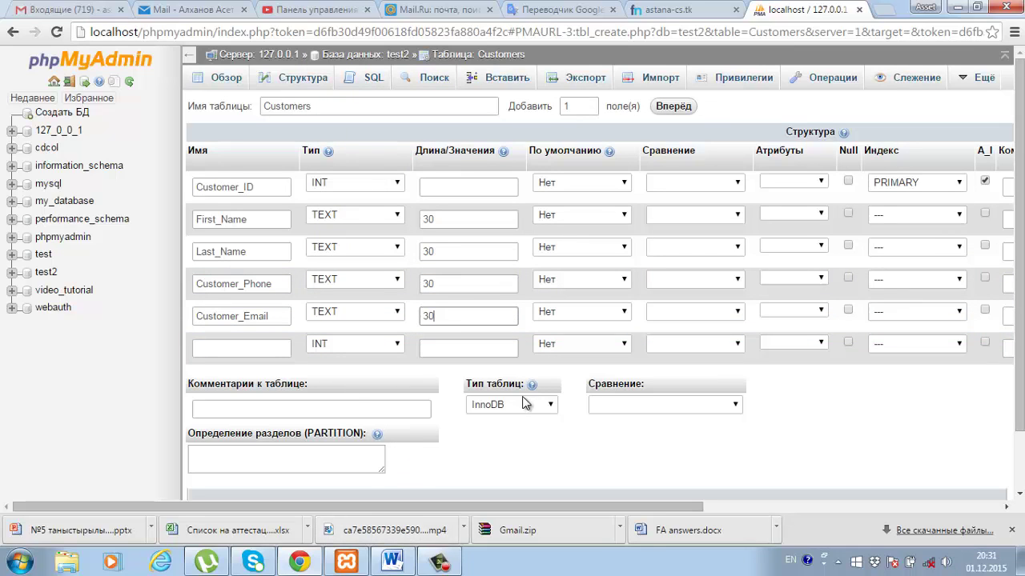
- Compare the column definitions of the Customers table with the CUSTOMERS entity in the Word diagram
{"action": "left_click", "coordinate": [259, 346]}
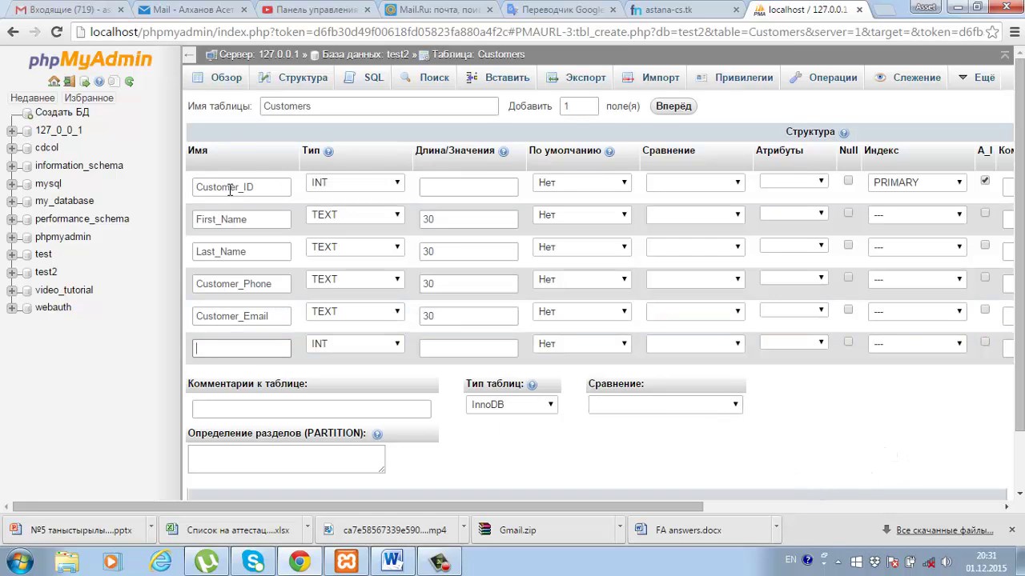
{"action": "left_click", "coordinate": [392, 561]}
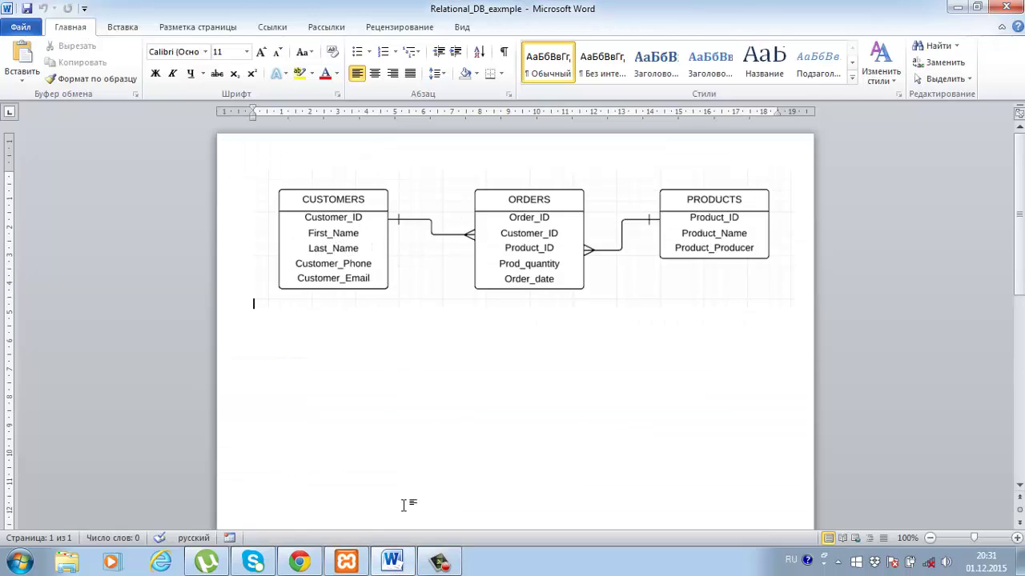
{"action": "left_click", "coordinate": [298, 561]}
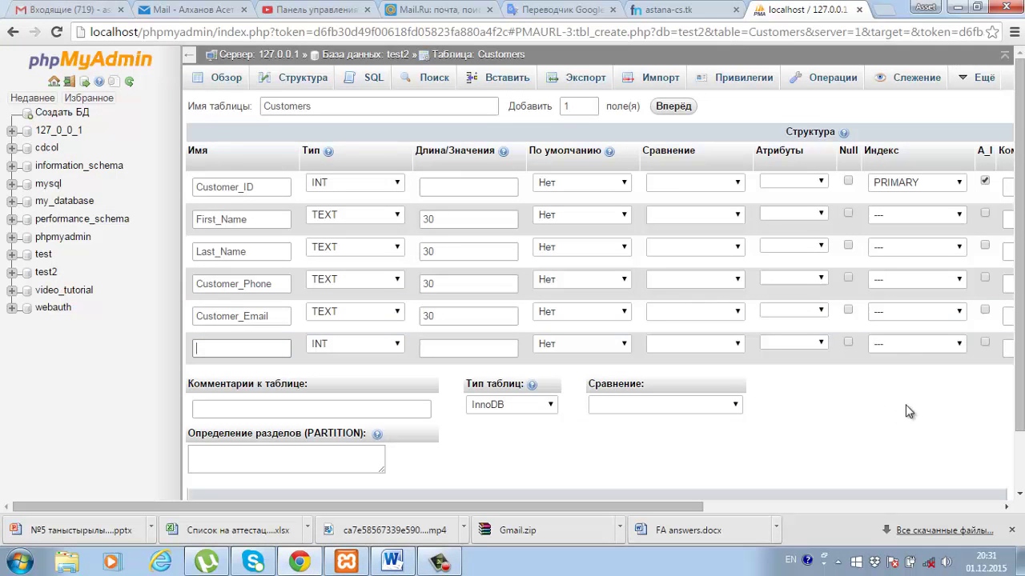
{"action": "left_click_drag", "start_coordinate": [686, 507], "coordinate": [633, 477]}
{"action": "scroll", "coordinate": [632, 477], "scroll_direction": "down", "scroll_amount": 2}
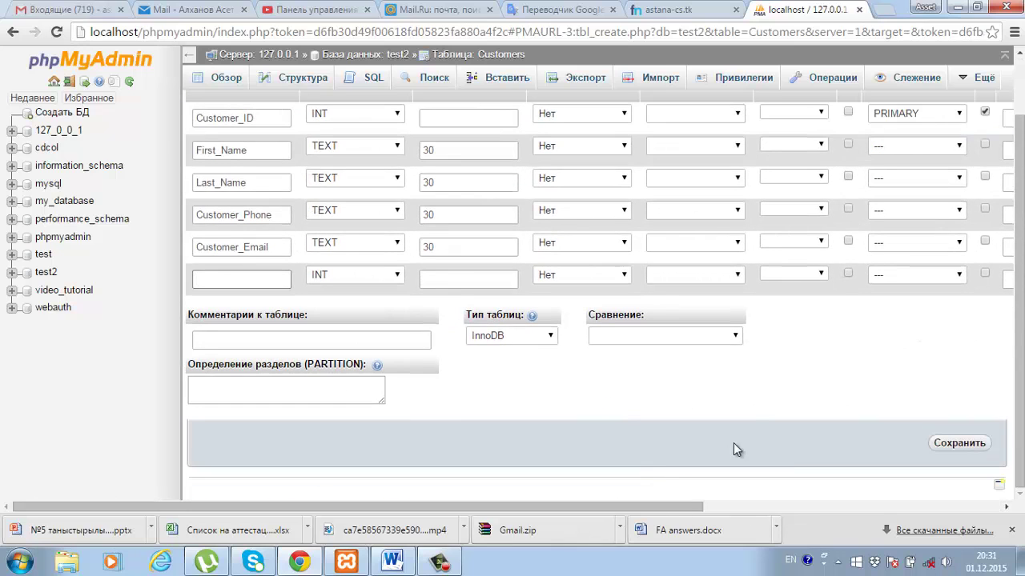
- Save the Customers table and start a new table named ORDERS with 5 columns, following the Word diagram
{"action": "left_click", "coordinate": [971, 450]}
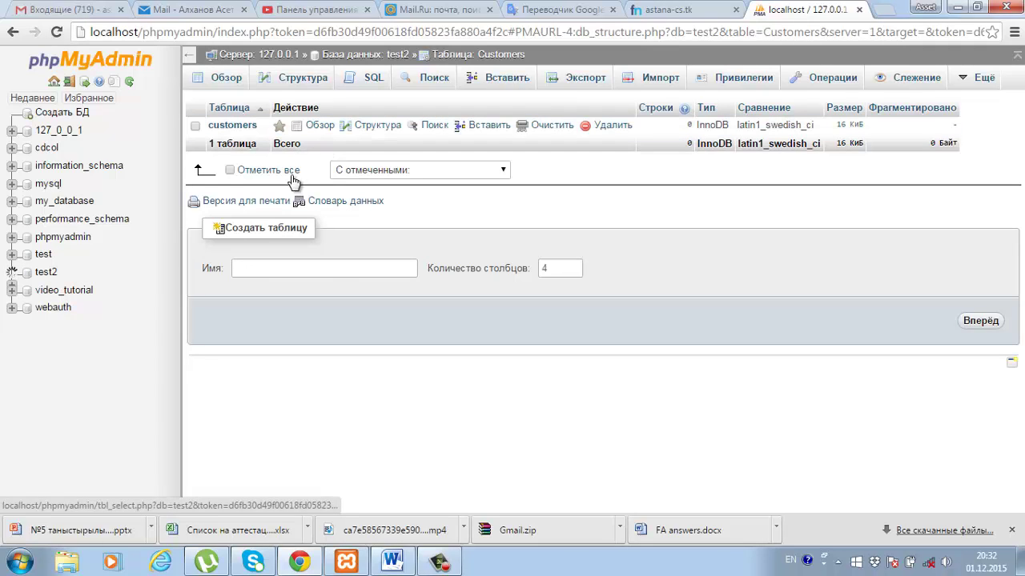
{"action": "left_click", "coordinate": [338, 274]}
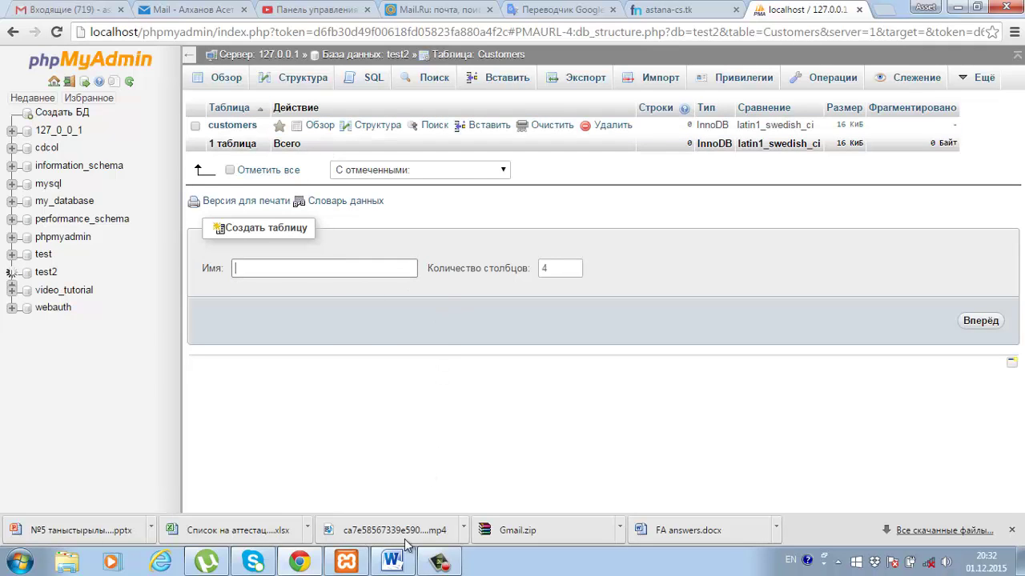
{"action": "left_click", "coordinate": [394, 560]}
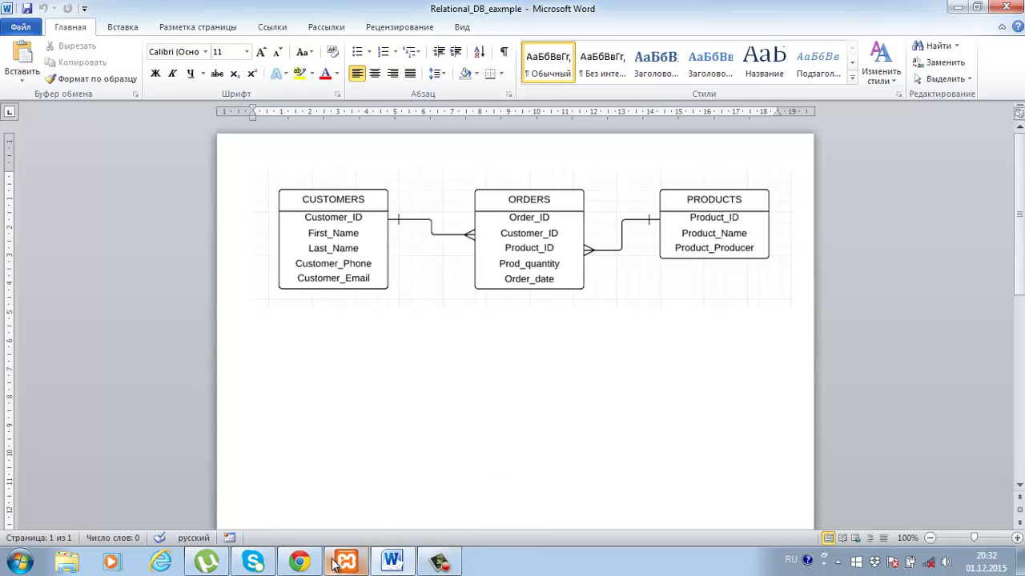
{"action": "left_click", "coordinate": [301, 562]}
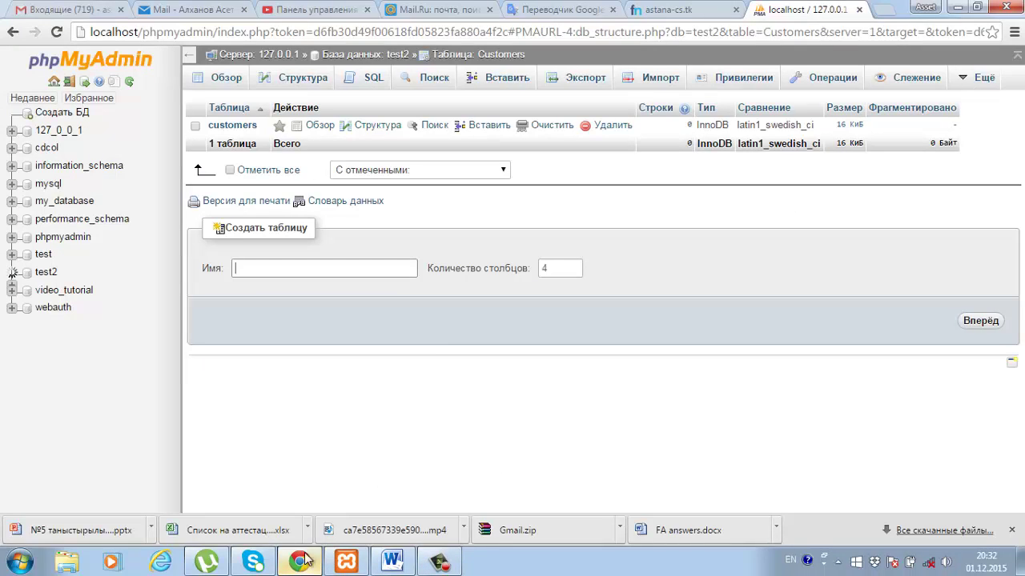
{"action": "left_click", "coordinate": [325, 268]}
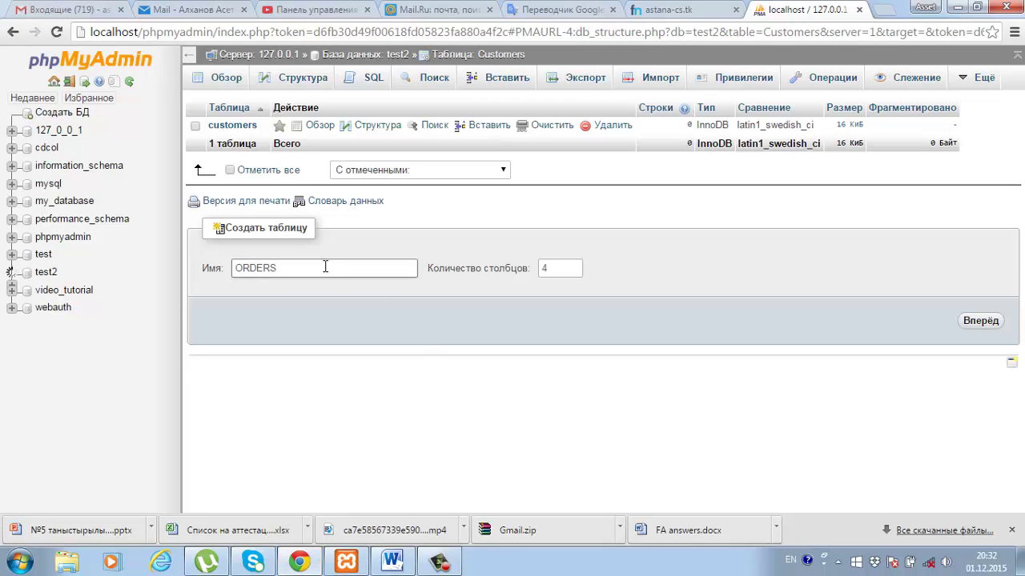
{"action": "double_click", "coordinate": [544, 269]}
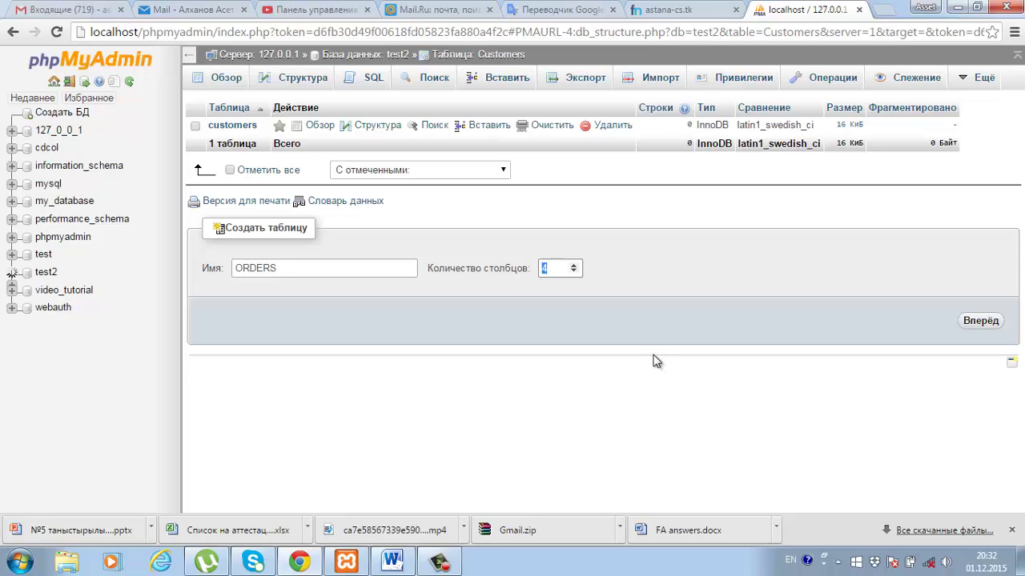
{"action": "type", "text": "5"}
{"action": "left_click", "coordinate": [977, 322]}
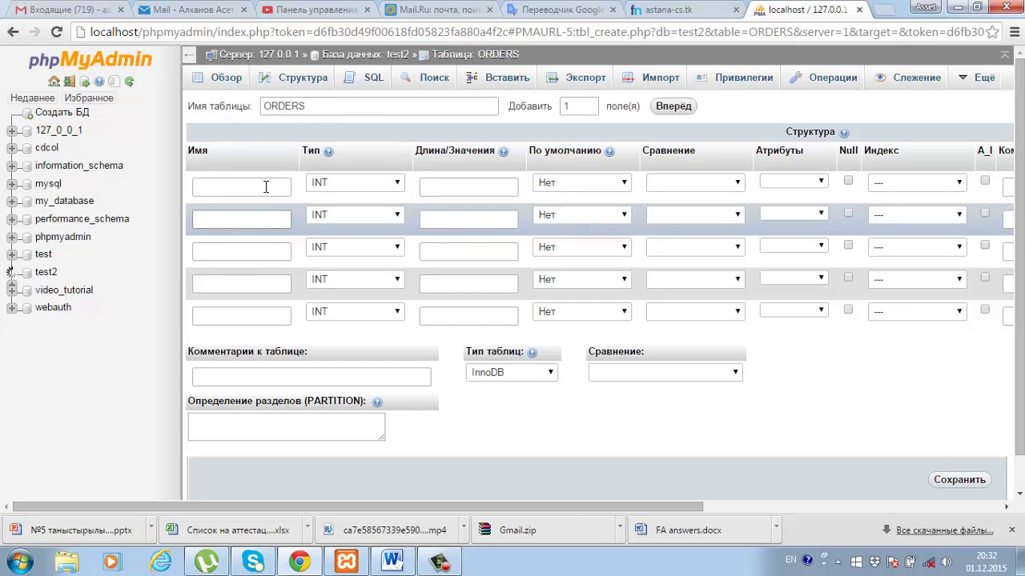
- Define the first ORDERS column as Order_ID with a PRIMARY index and auto-increment
{"action": "left_click", "coordinate": [266, 186]}
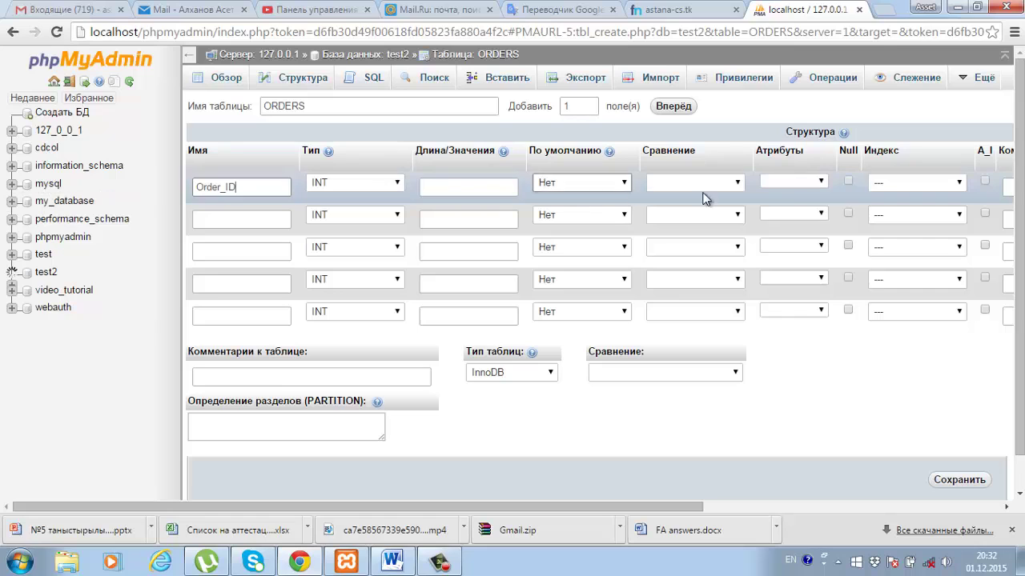
{"action": "left_click", "coordinate": [903, 183]}
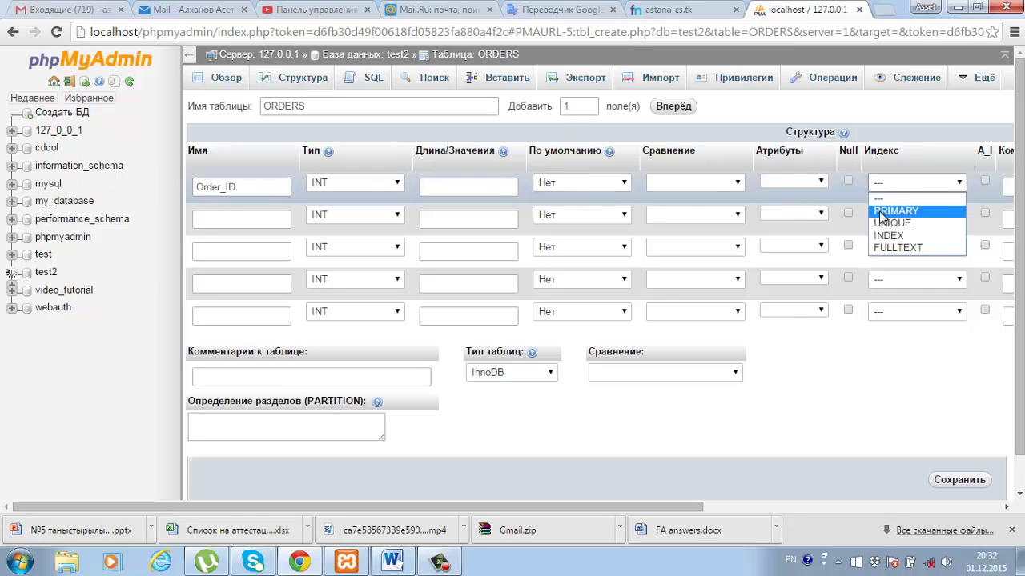
{"action": "left_click", "coordinate": [961, 188]}
{"action": "left_click", "coordinate": [985, 181]}
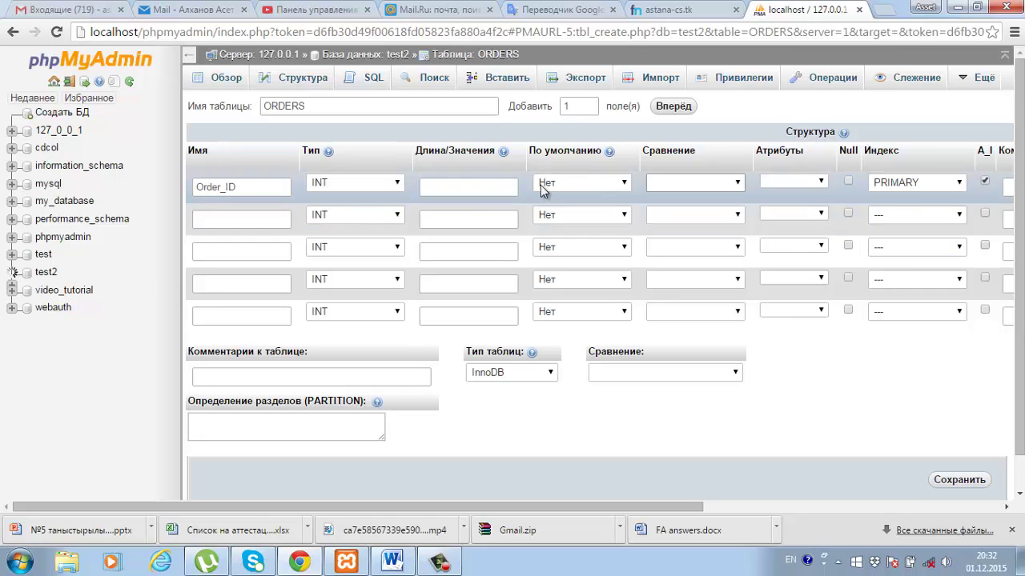
- Check the ORDERS entity in the Word diagram and name the second and third columns Customer_ID and Product_ID
{"action": "left_click", "coordinate": [268, 217]}
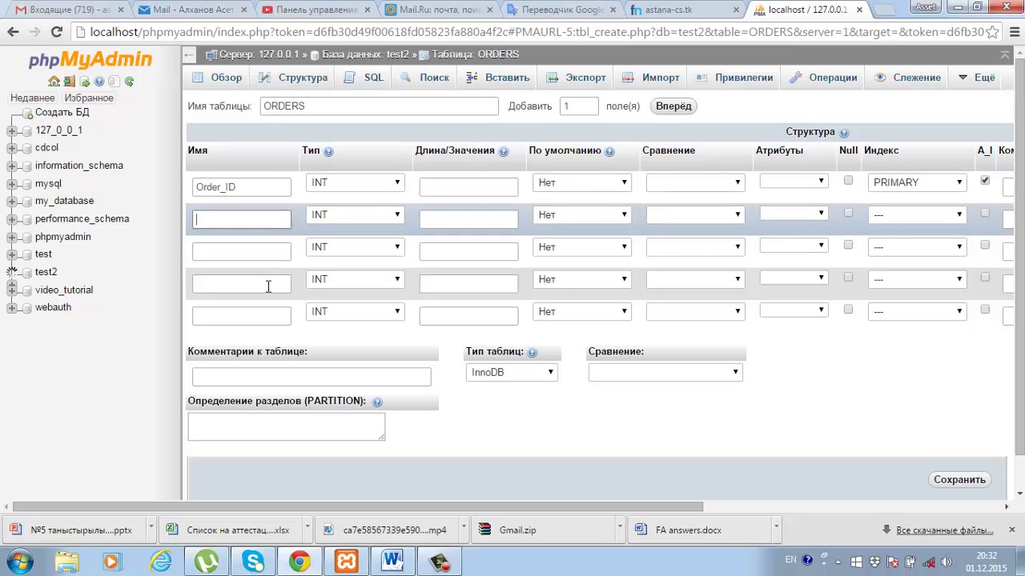
{"action": "mouse_move", "coordinate": [300, 565]}
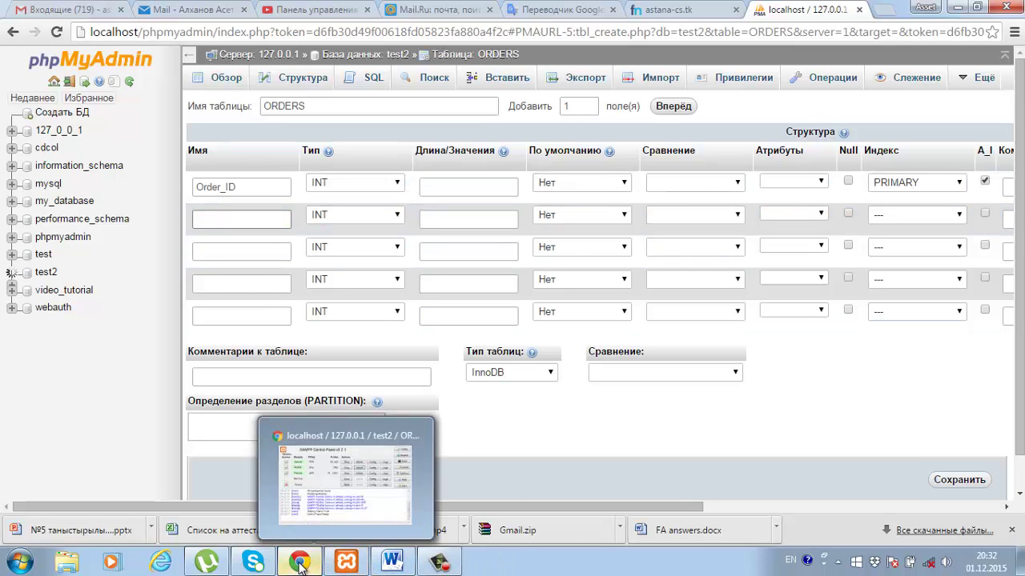
{"action": "left_click", "coordinate": [391, 562]}
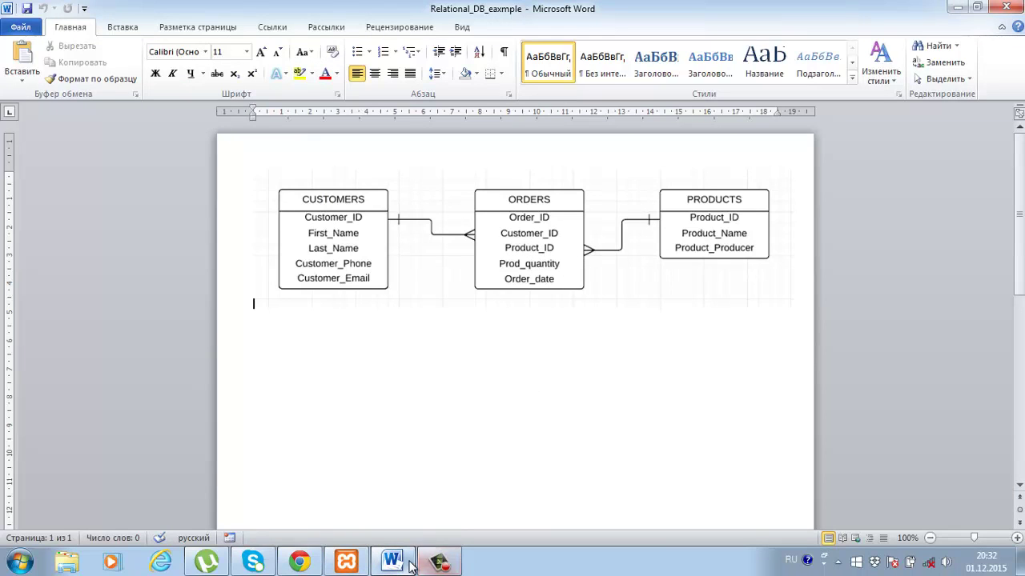
{"action": "left_click", "coordinate": [298, 562]}
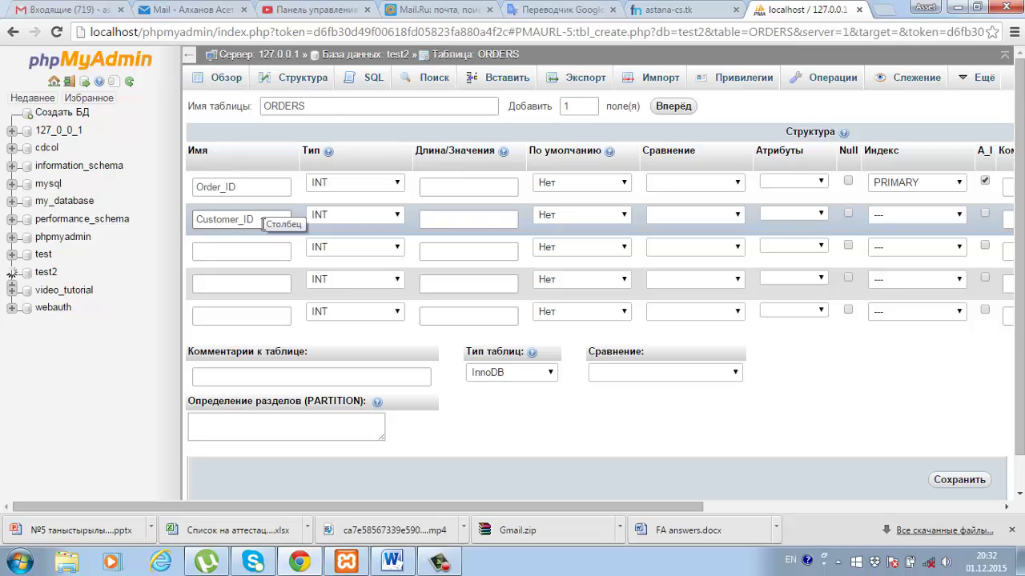
{"action": "left_click", "coordinate": [247, 255]}
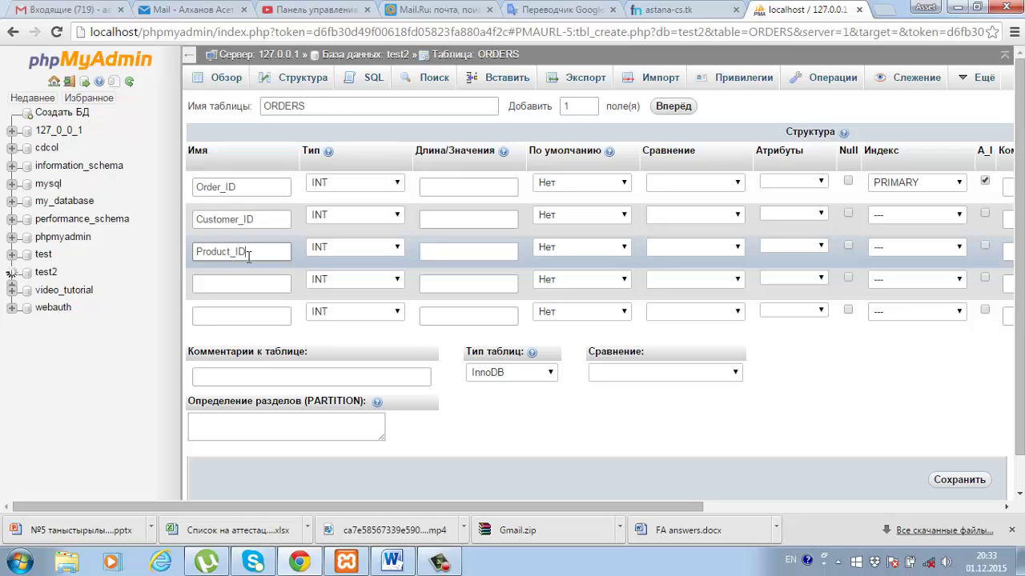
- Look up the next ORDERS field in the Word diagram and name the fourth column Prod_quantity
{"action": "left_click", "coordinate": [438, 563]}
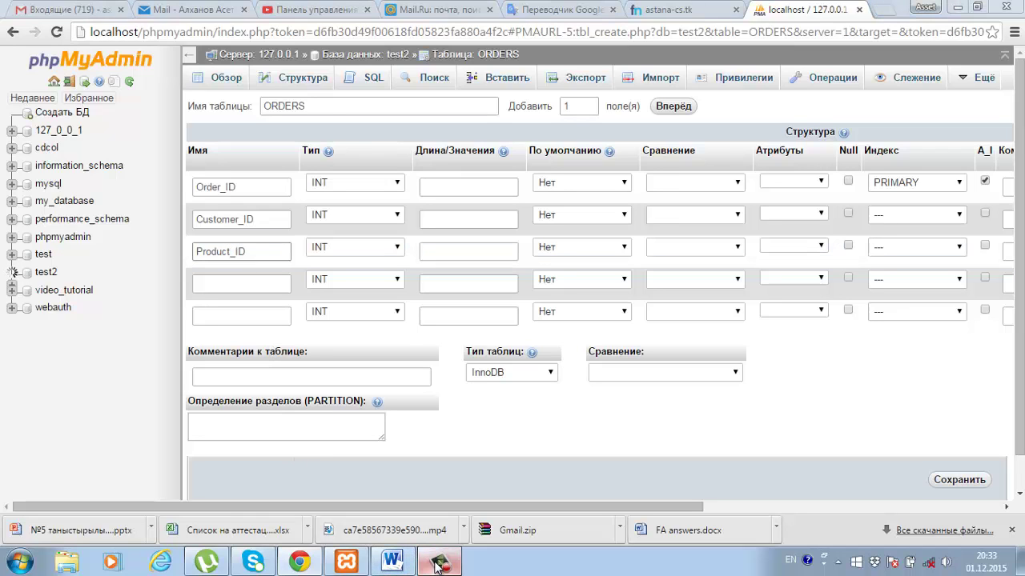
{"action": "left_click", "coordinate": [439, 563]}
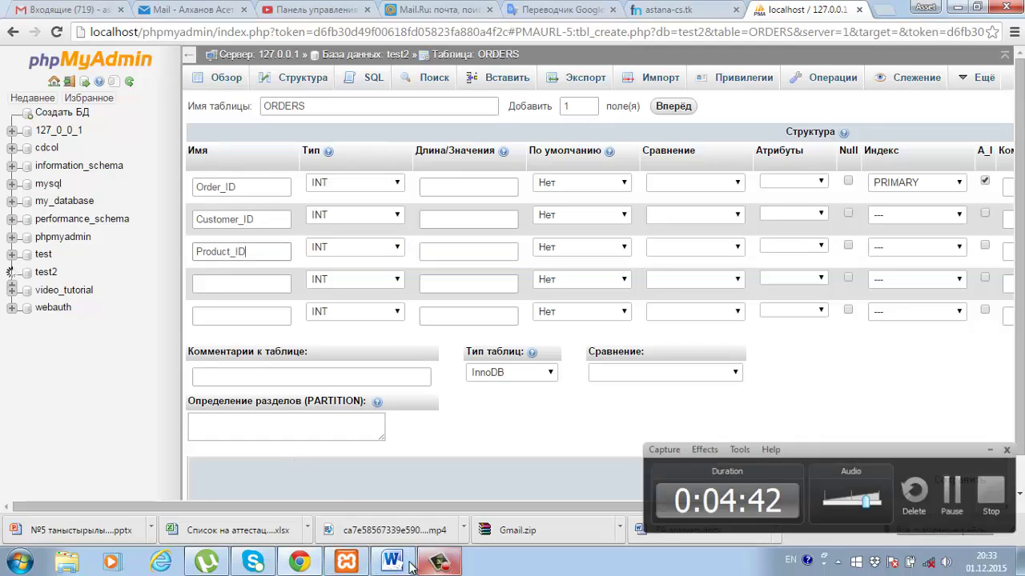
{"action": "left_click", "coordinate": [392, 562]}
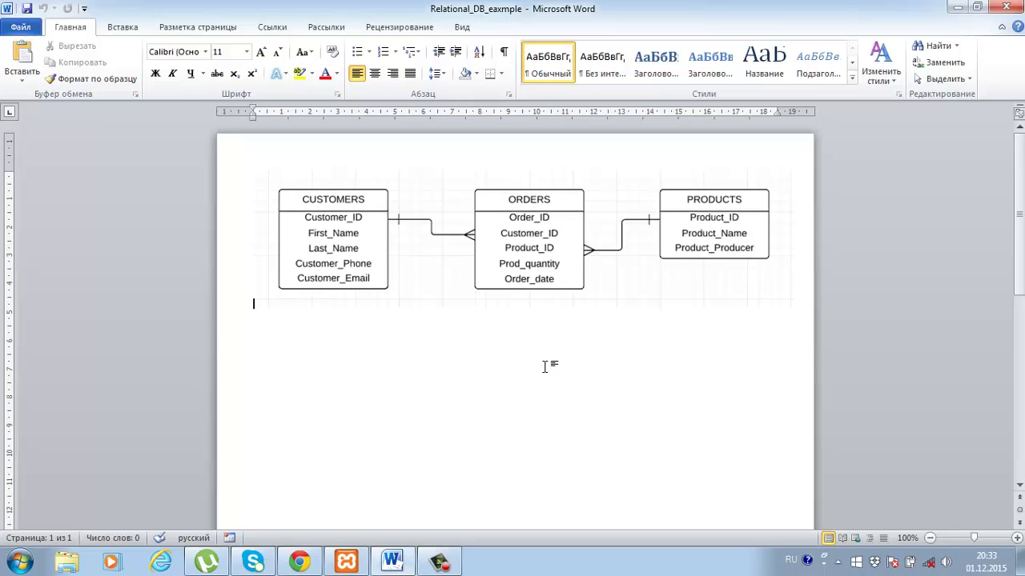
{"action": "left_click", "coordinate": [301, 562]}
{"action": "left_click", "coordinate": [262, 280]}
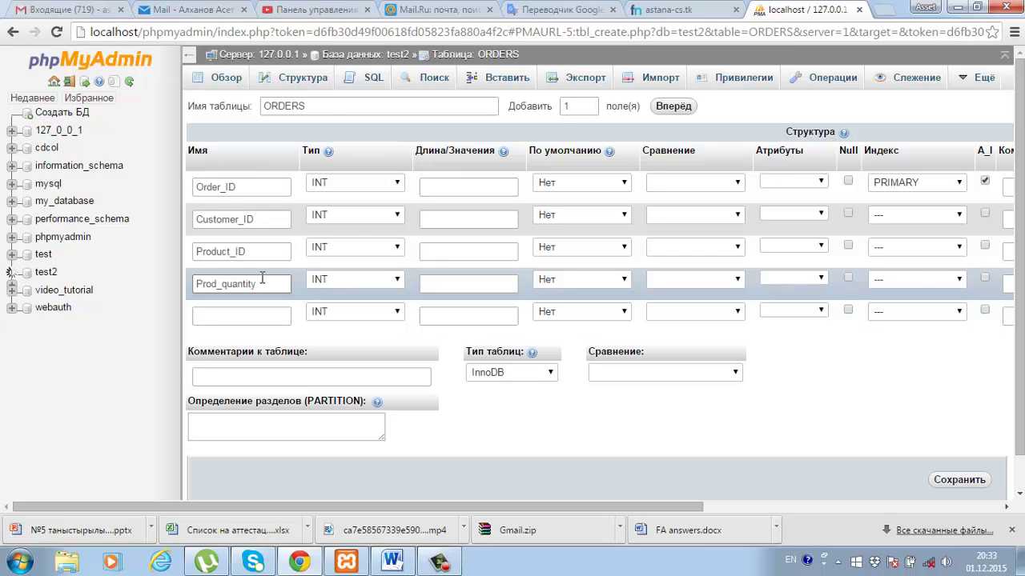
- Define the fifth ORDERS column as Order_Date with type DATE
{"action": "left_click", "coordinate": [249, 319]}
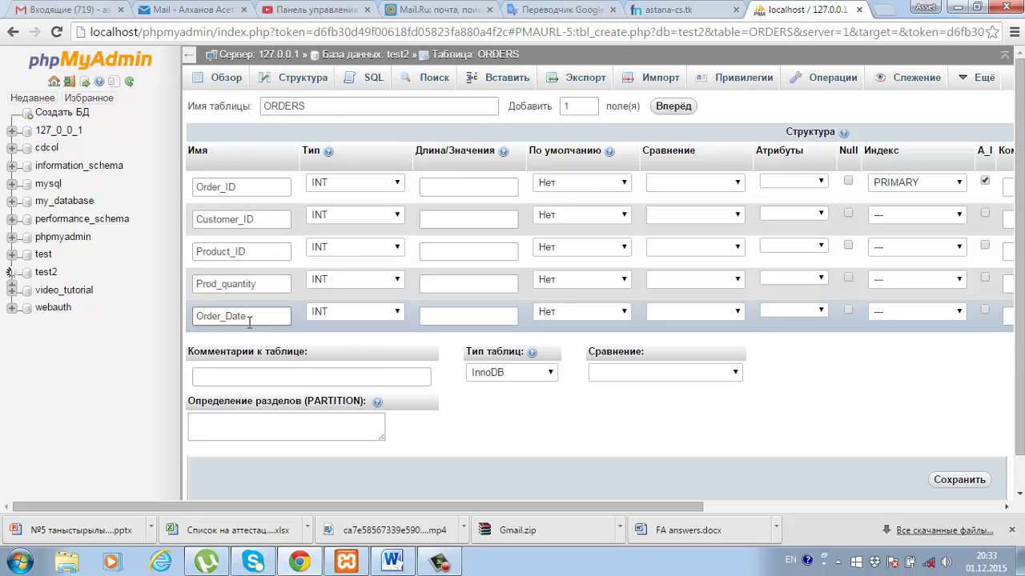
{"action": "left_click", "coordinate": [397, 313]}
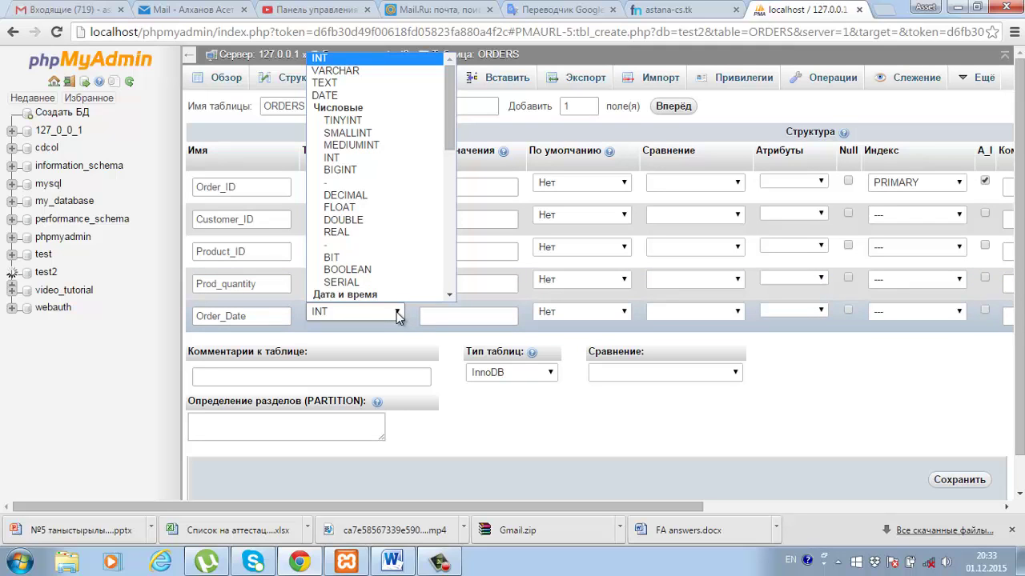
{"action": "left_click", "coordinate": [373, 96]}
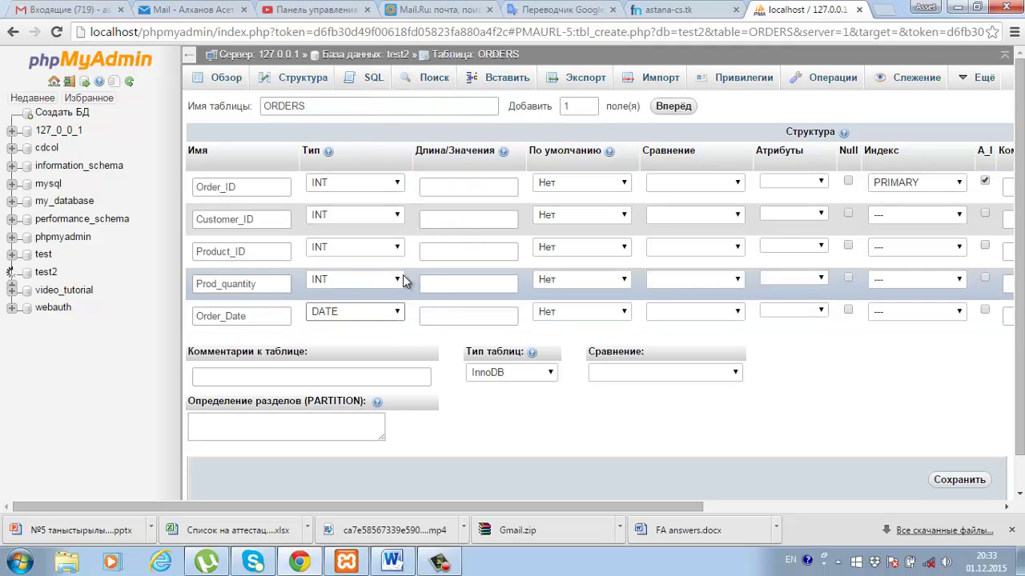
- Review the Customer_ID and Product_ID columns, and save the ORDERS table
{"action": "left_click", "coordinate": [445, 224]}
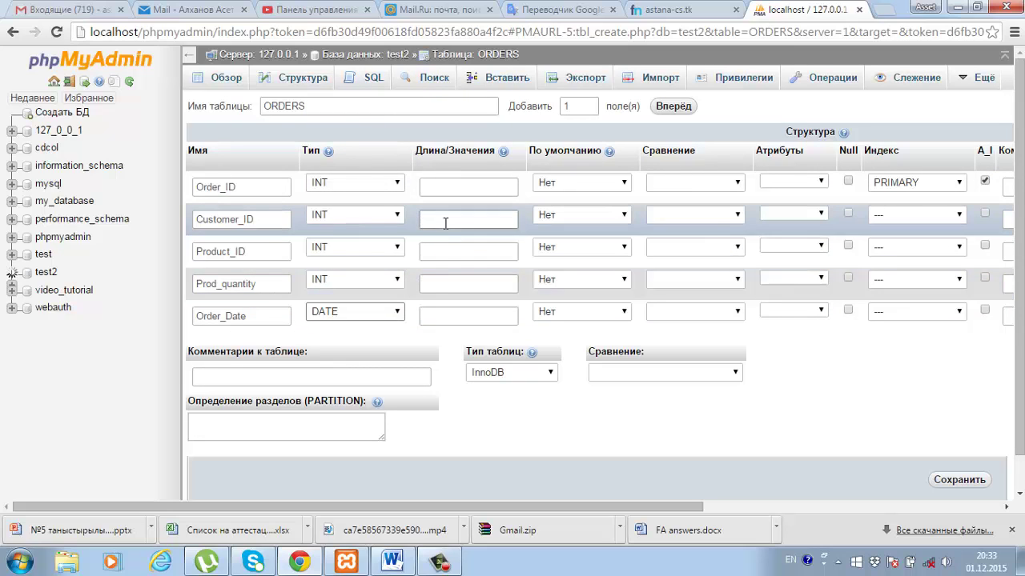
{"action": "left_click_drag", "start_coordinate": [257, 219], "coordinate": [195, 219]}
{"action": "left_click_drag", "start_coordinate": [247, 251], "coordinate": [194, 253]}
{"action": "left_click", "coordinate": [237, 219]}
{"action": "left_click", "coordinate": [257, 250]}
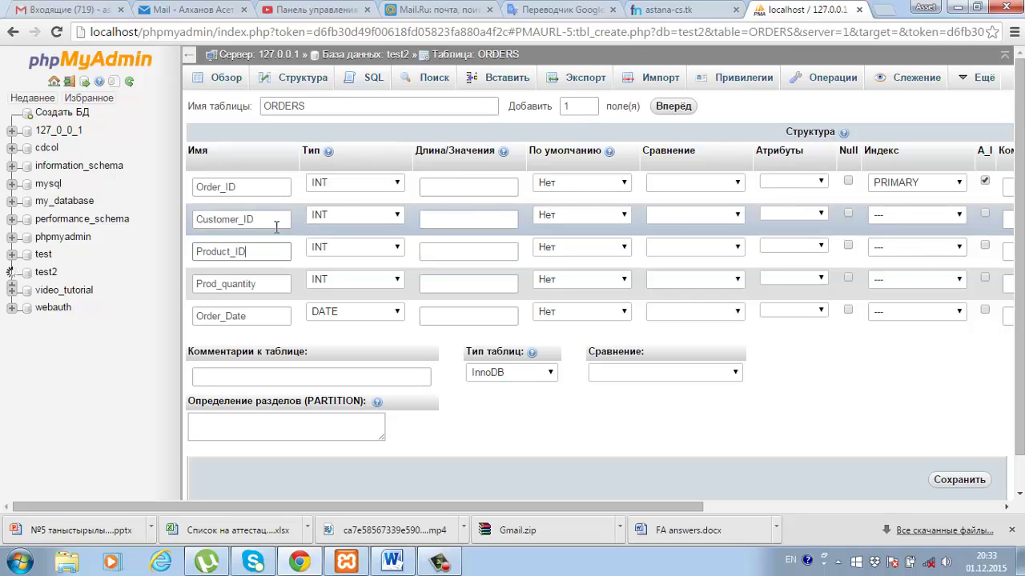
{"action": "left_click", "coordinate": [959, 480]}
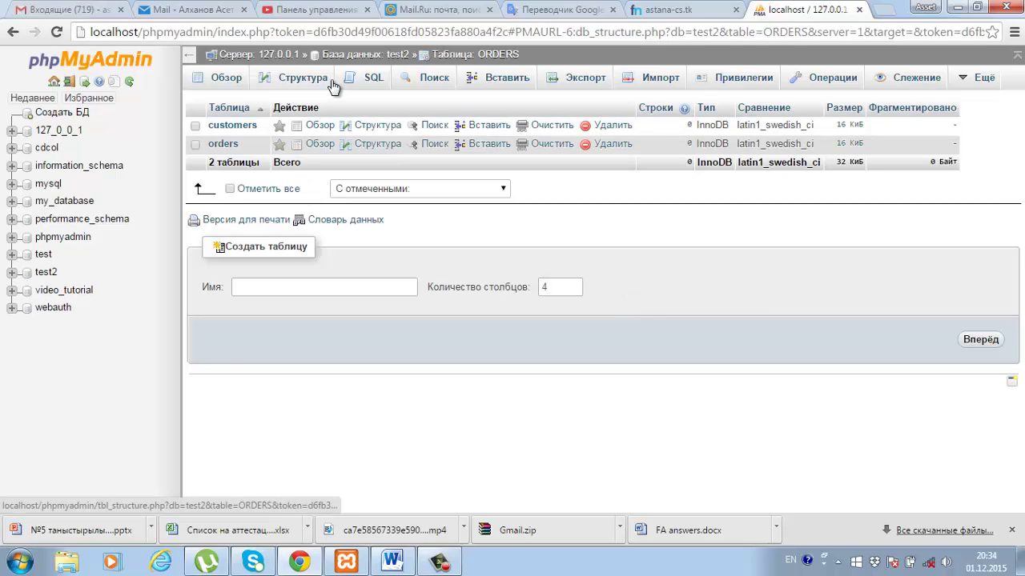
- Check the PRODUCTS entity in the Word diagram and start a new table named PRODUCTS with 3 columns
{"action": "left_click", "coordinate": [285, 286]}
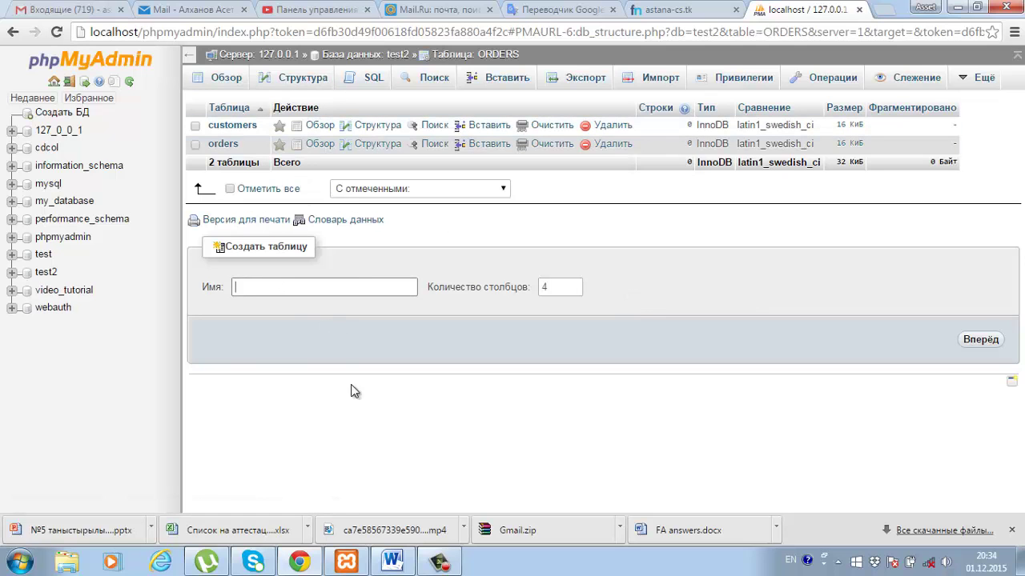
{"action": "left_click", "coordinate": [392, 561]}
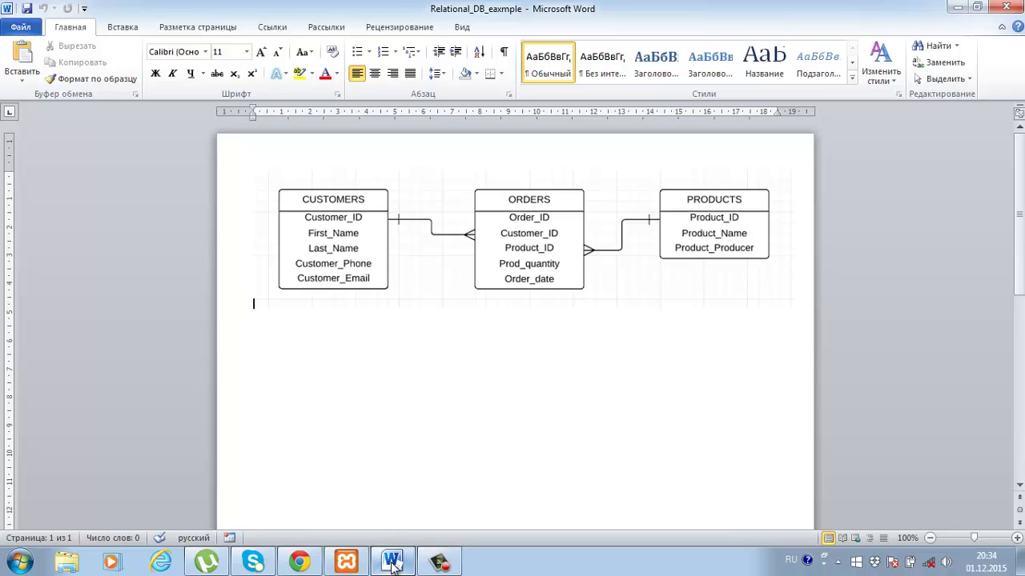
{"action": "left_click", "coordinate": [299, 562]}
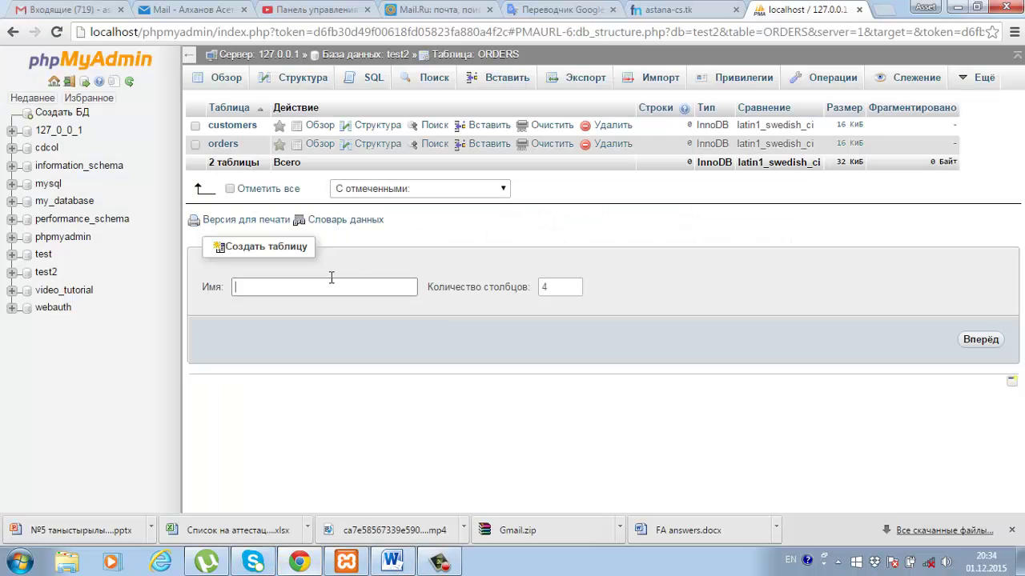
{"action": "left_click", "coordinate": [325, 281]}
{"action": "type", "text": "PRODUCTS"}
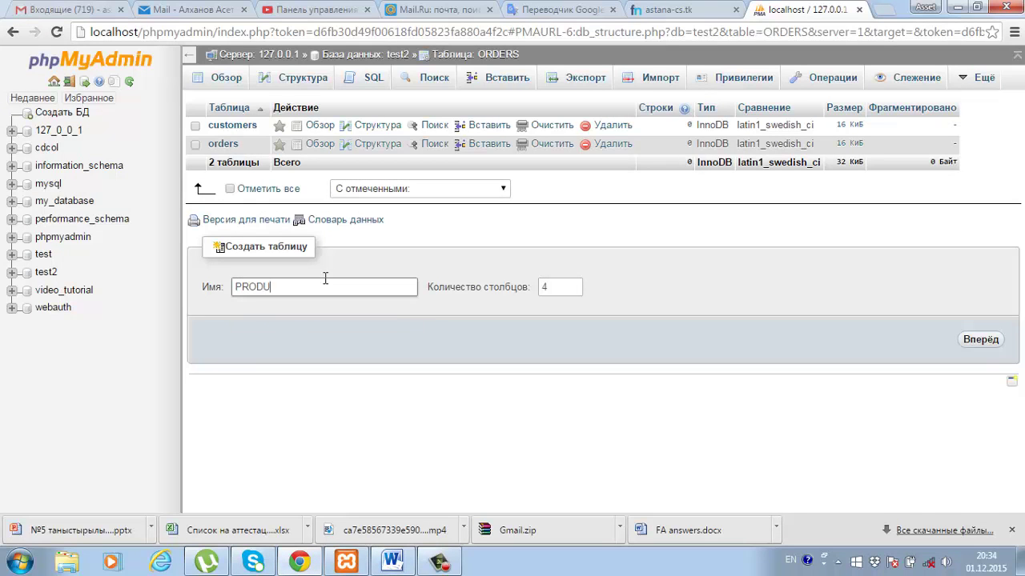
{"action": "left_click", "coordinate": [574, 291]}
{"action": "left_click", "coordinate": [978, 340]}
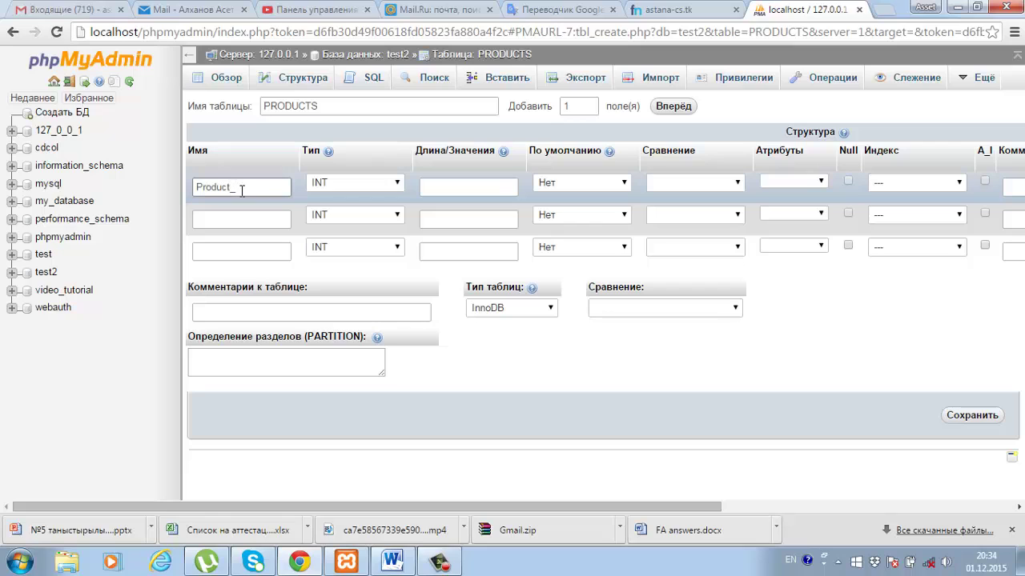
- Name the PRODUCTS columns Product_ID, Product_Name and Product_Producer, correcting any misspelling in the third name
{"action": "left_click", "coordinate": [206, 222]}
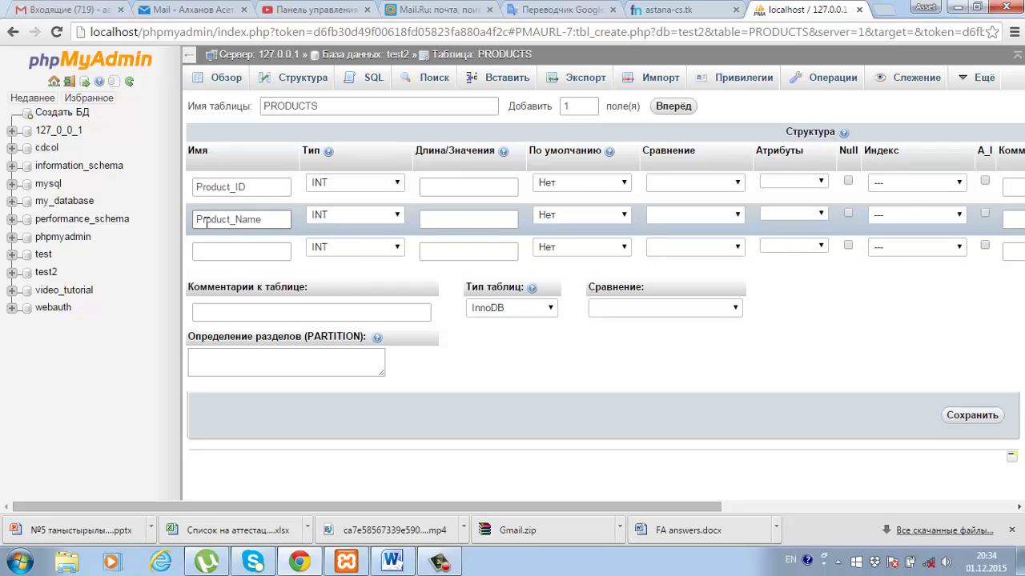
{"action": "left_click", "coordinate": [269, 252]}
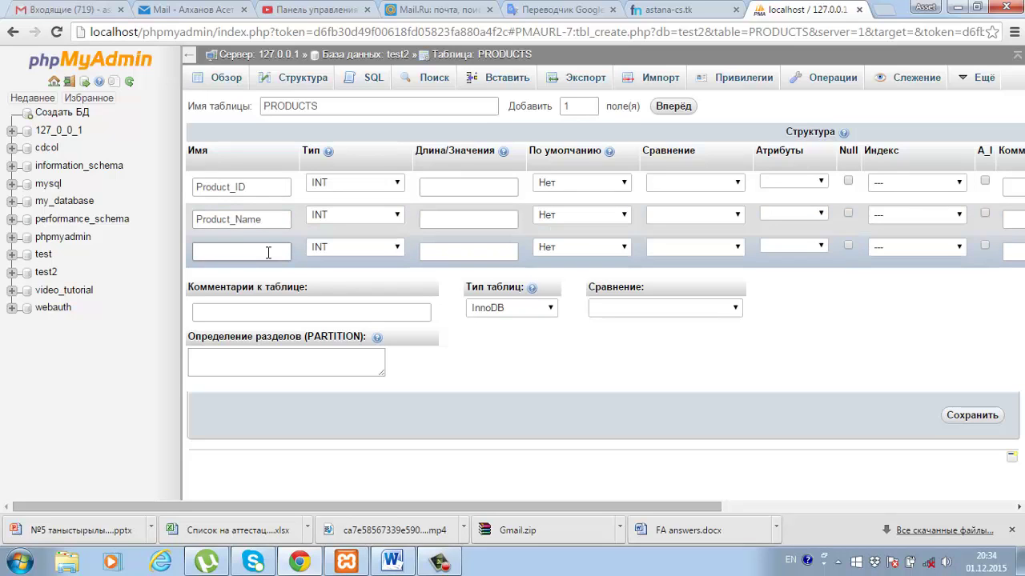
{"action": "type", "text": "Product_"}
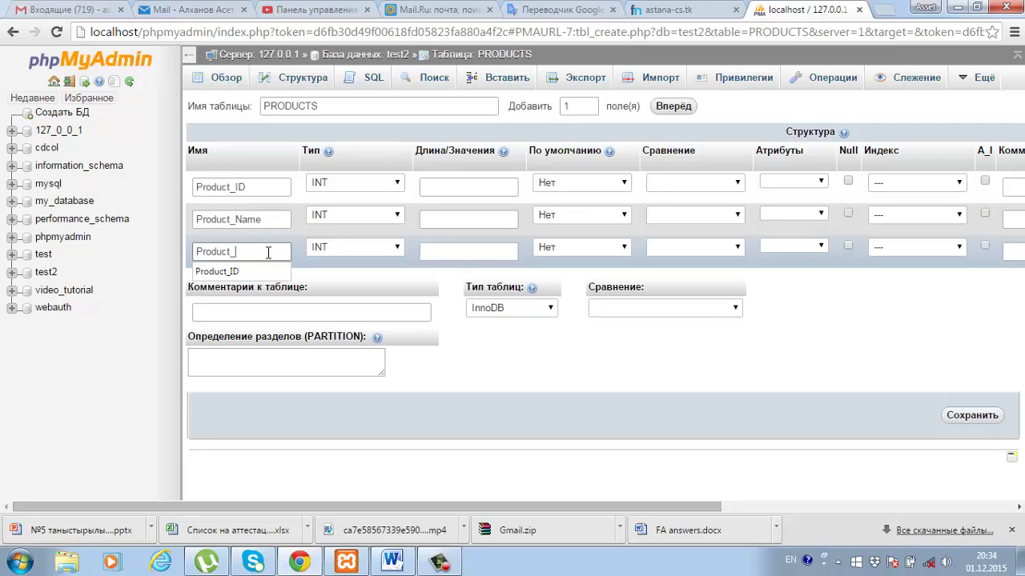
{"action": "key", "text": "Escape"}
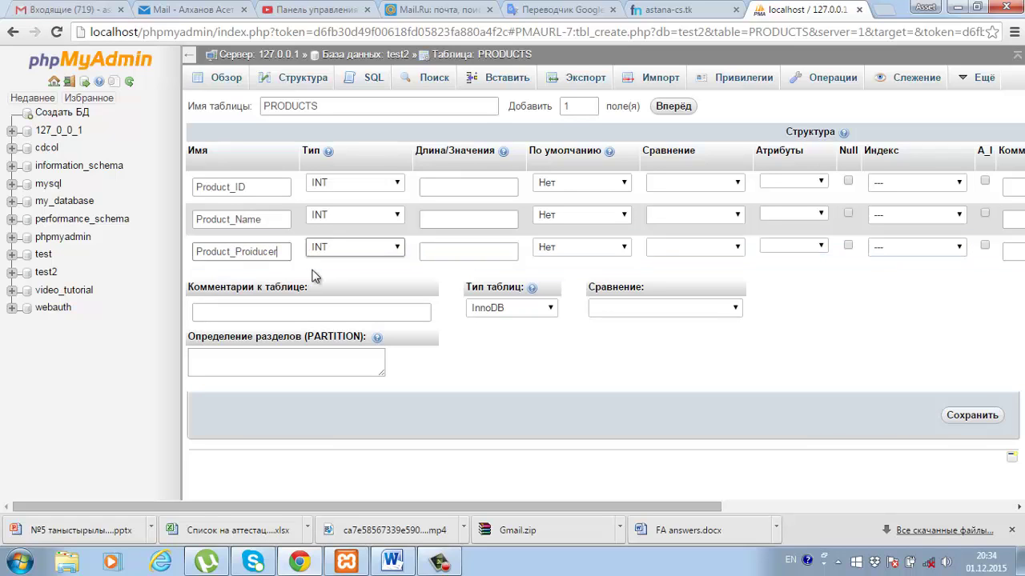
{"action": "left_click", "coordinate": [253, 252]}
{"action": "key", "text": "BackSpace"}
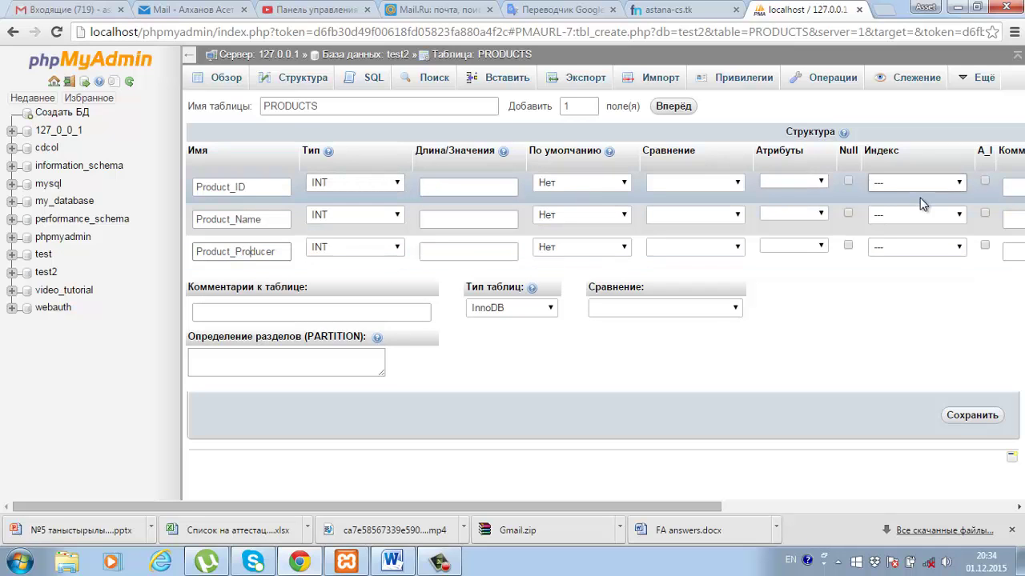
- Make Product_ID the PRIMARY index of the PRODUCTS table and enable auto-increment for it
{"action": "left_click", "coordinate": [942, 190]}
{"action": "left_click", "coordinate": [957, 211]}
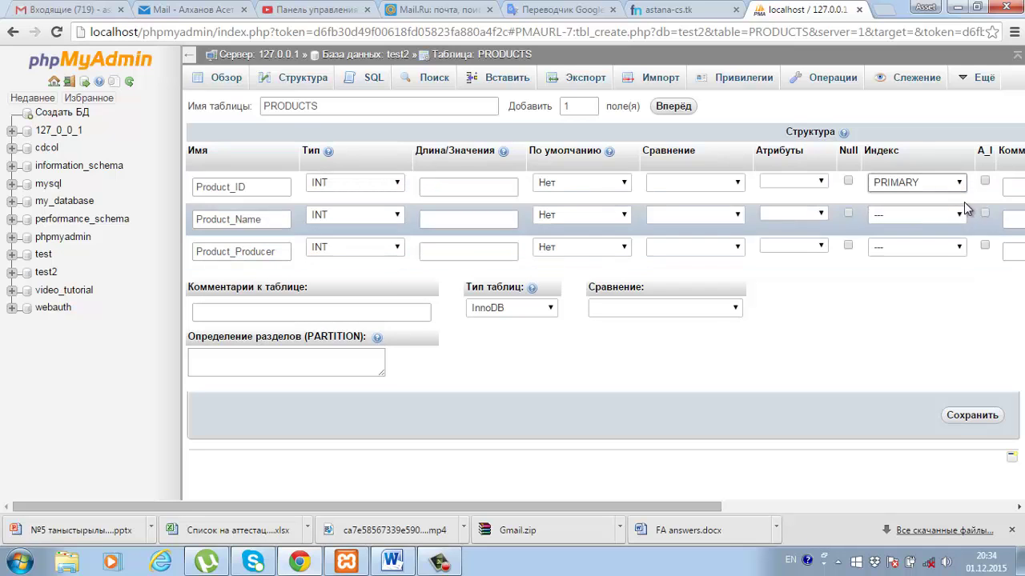
{"action": "left_click", "coordinate": [984, 183]}
- Set the Product_Name column to type TEXT with length 30
{"action": "left_click", "coordinate": [218, 226]}
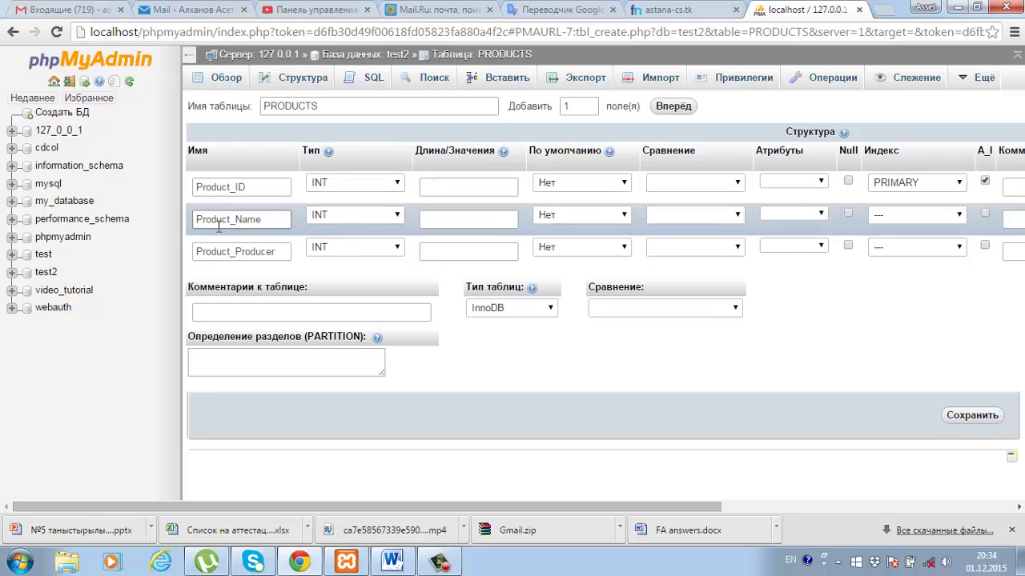
{"action": "left_click", "coordinate": [389, 214]}
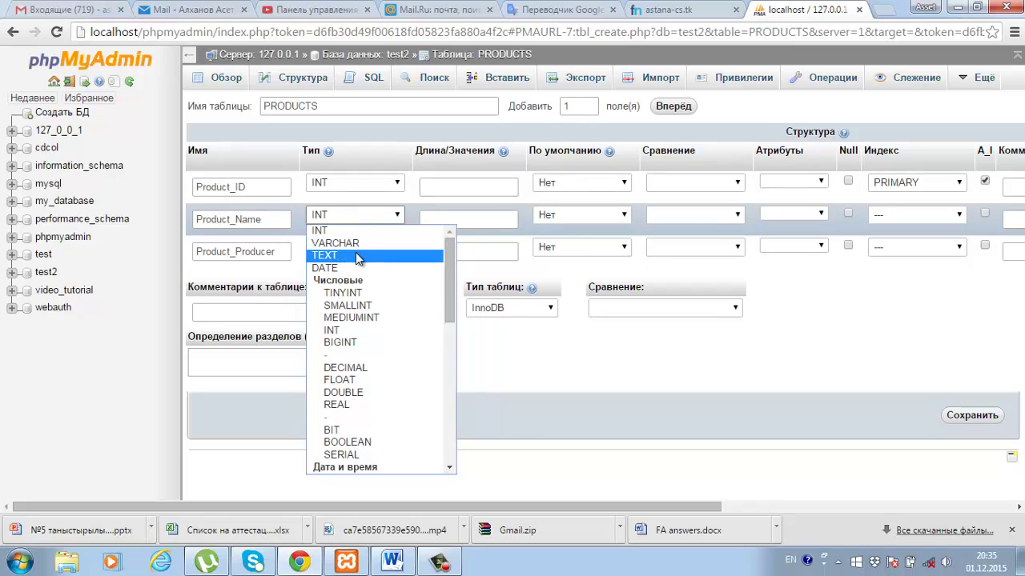
{"action": "left_click", "coordinate": [361, 255]}
{"action": "left_click", "coordinate": [453, 218]}
{"action": "type", "text": "30"}
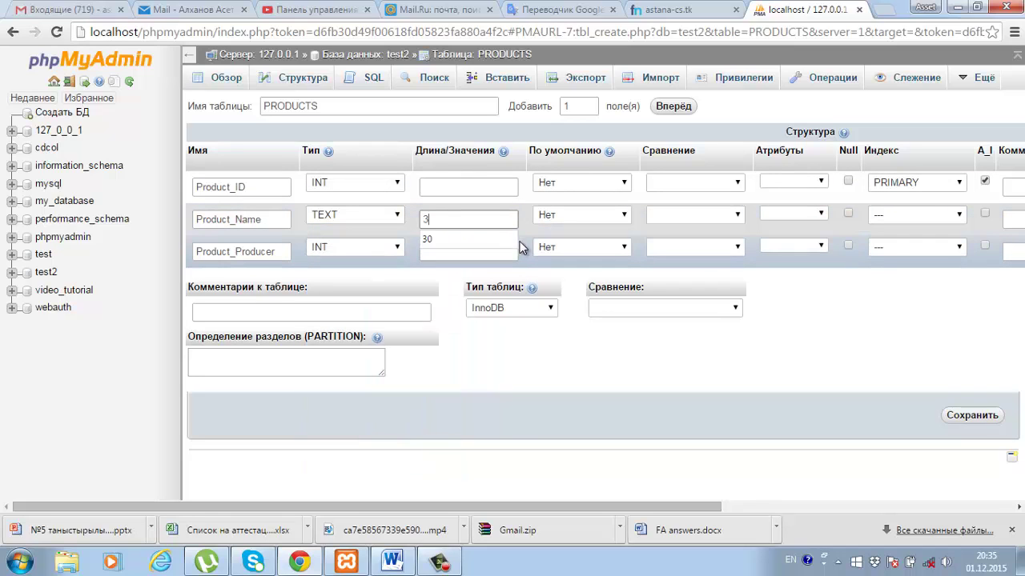
{"action": "left_click", "coordinate": [441, 240]}
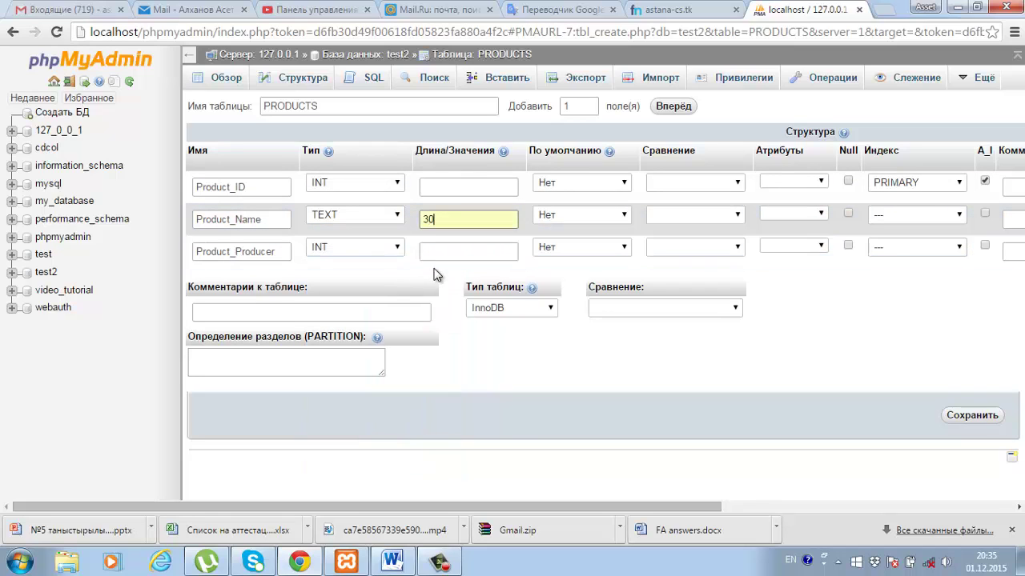
- Set the Product_Producer column to type TEXT with length 30 and save the PRODUCTS table
{"action": "left_click", "coordinate": [434, 252]}
{"action": "left_click", "coordinate": [379, 252]}
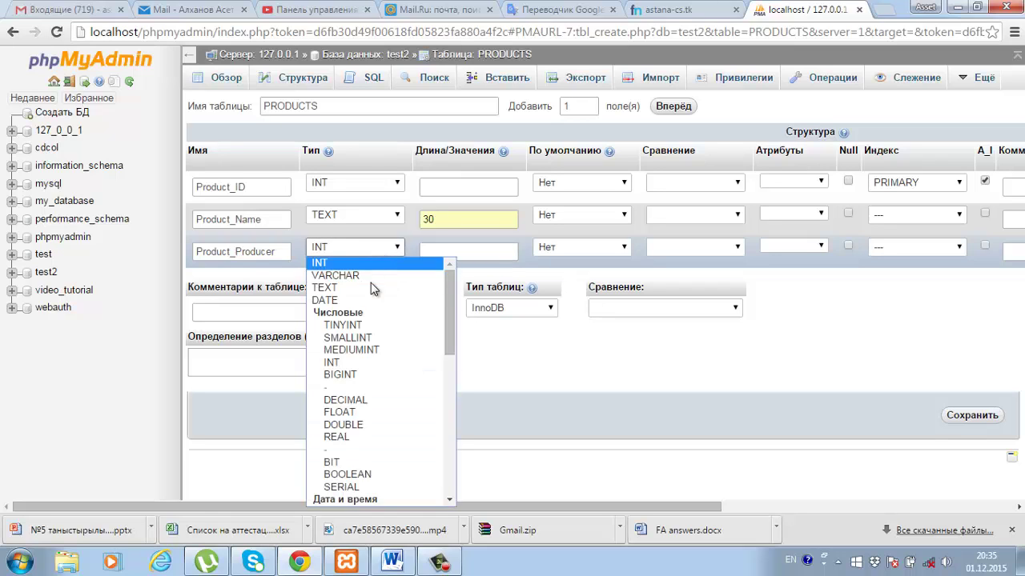
{"action": "left_click", "coordinate": [372, 289]}
{"action": "left_click", "coordinate": [445, 248]}
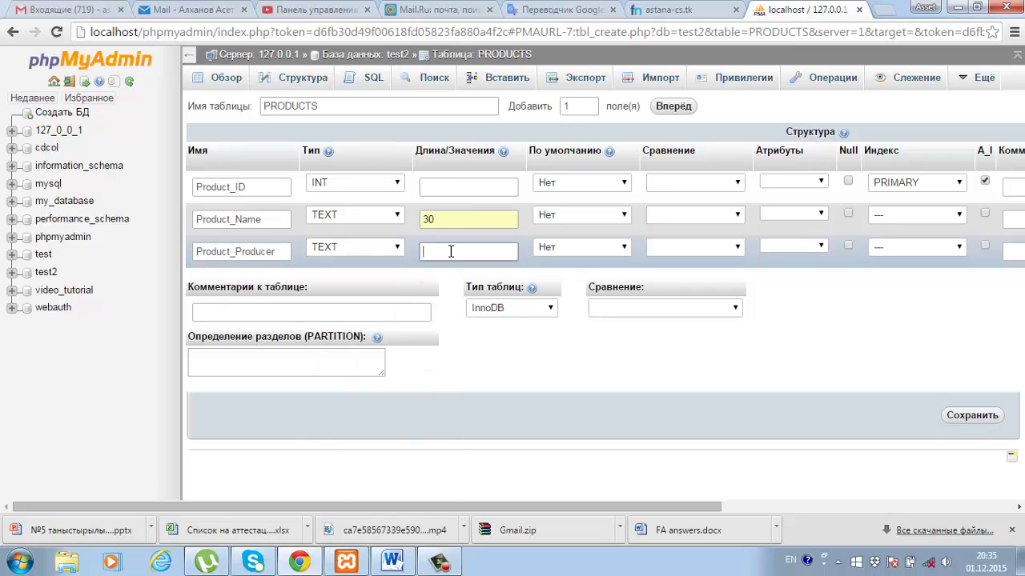
{"action": "type", "text": "30"}
{"action": "left_click", "coordinate": [515, 347]}
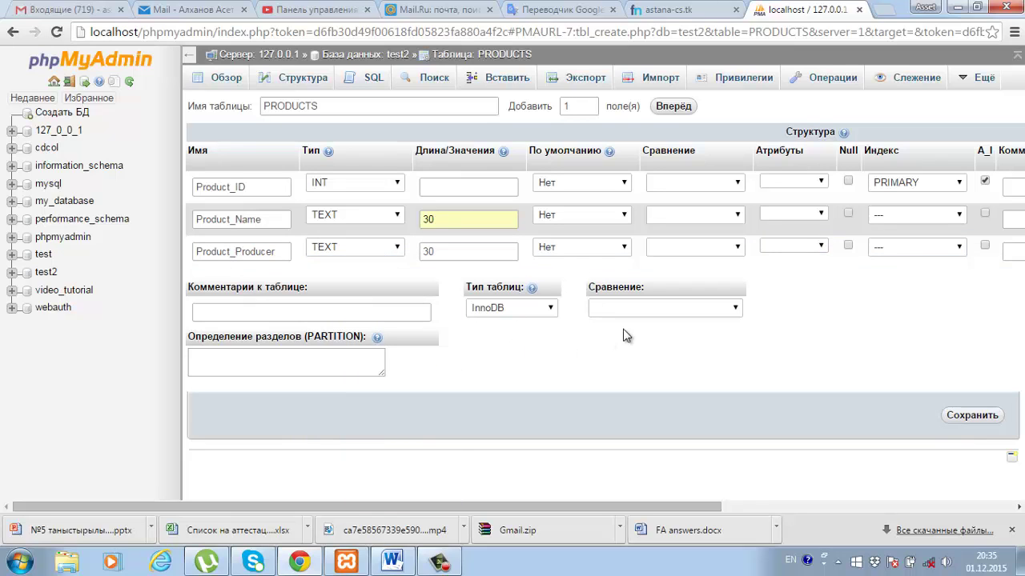
{"action": "left_click", "coordinate": [971, 417]}
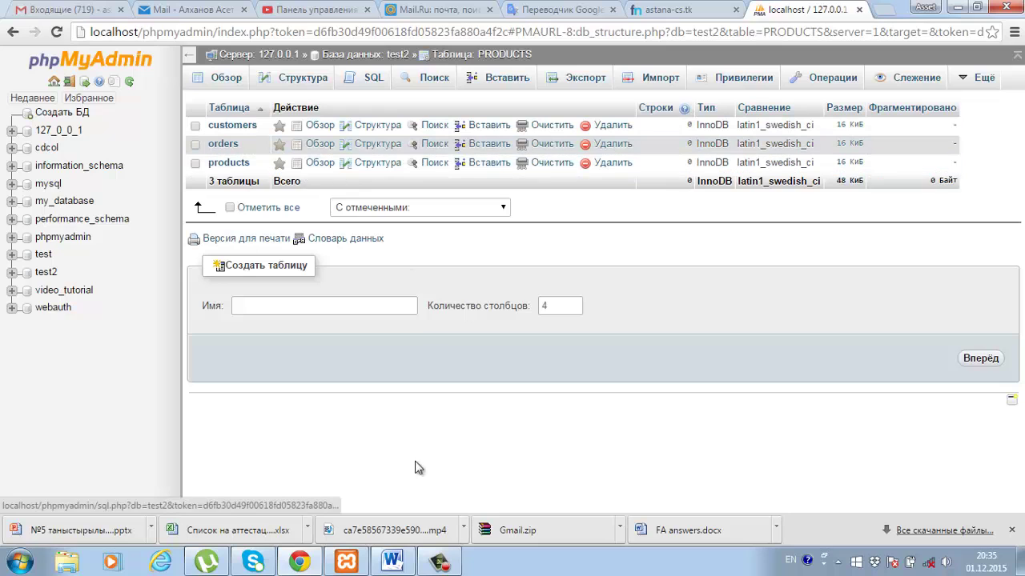
- Review the relationships between CUSTOMERS, ORDERS and PRODUCTS in the Word diagram, and return to phpMyAdmin in the browser
{"action": "left_click", "coordinate": [391, 561]}
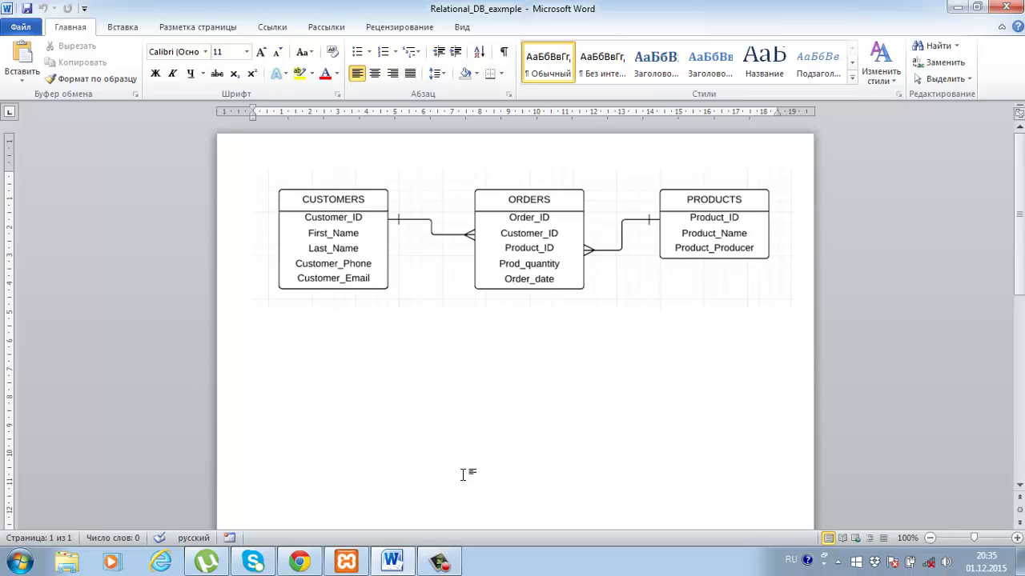
{"action": "mouse_move", "coordinate": [310, 565]}
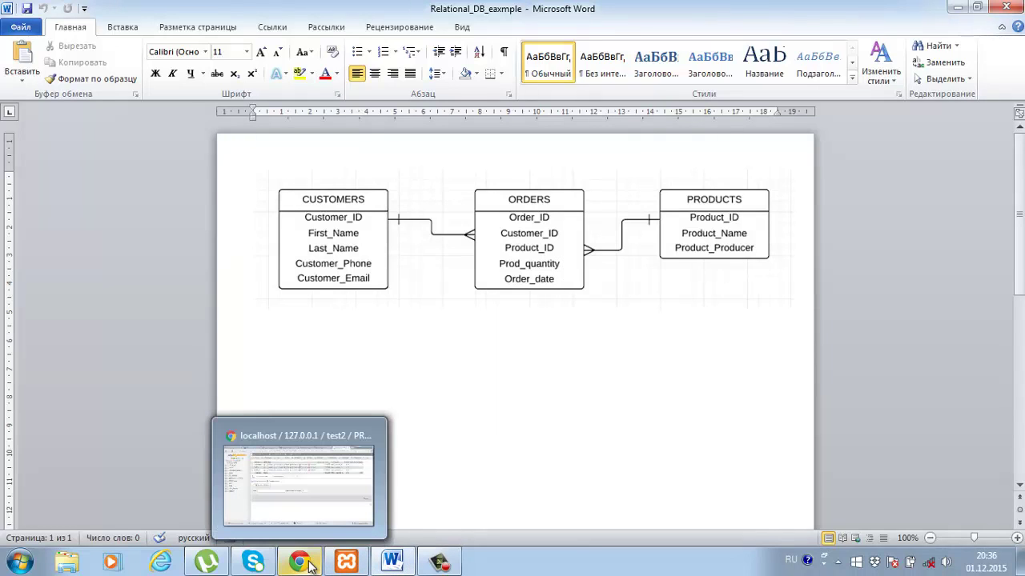
{"action": "left_click", "coordinate": [298, 480]}
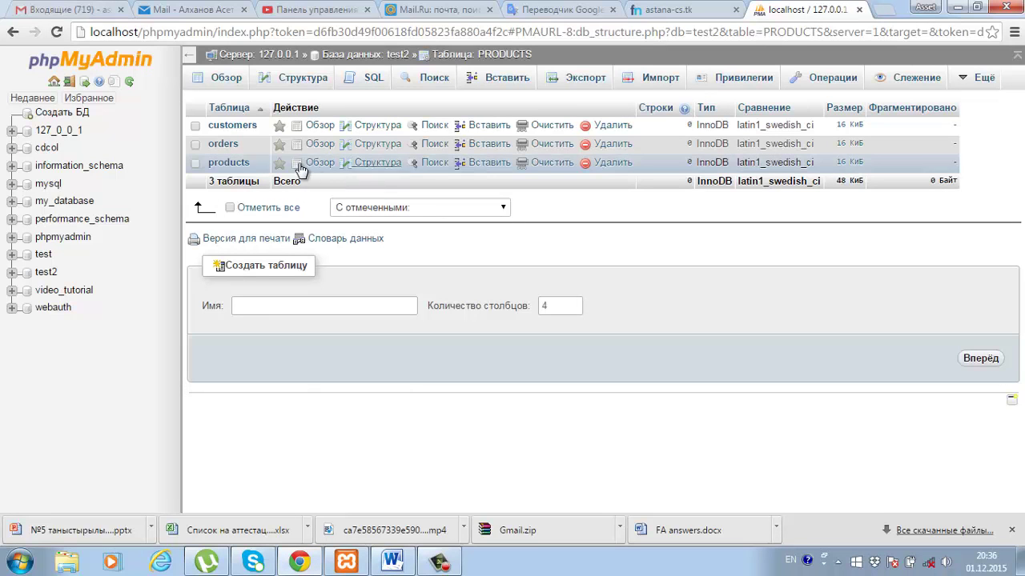
- Open the structure of the orders table and add an index on its Customer_ID column
{"action": "left_click", "coordinate": [226, 147]}
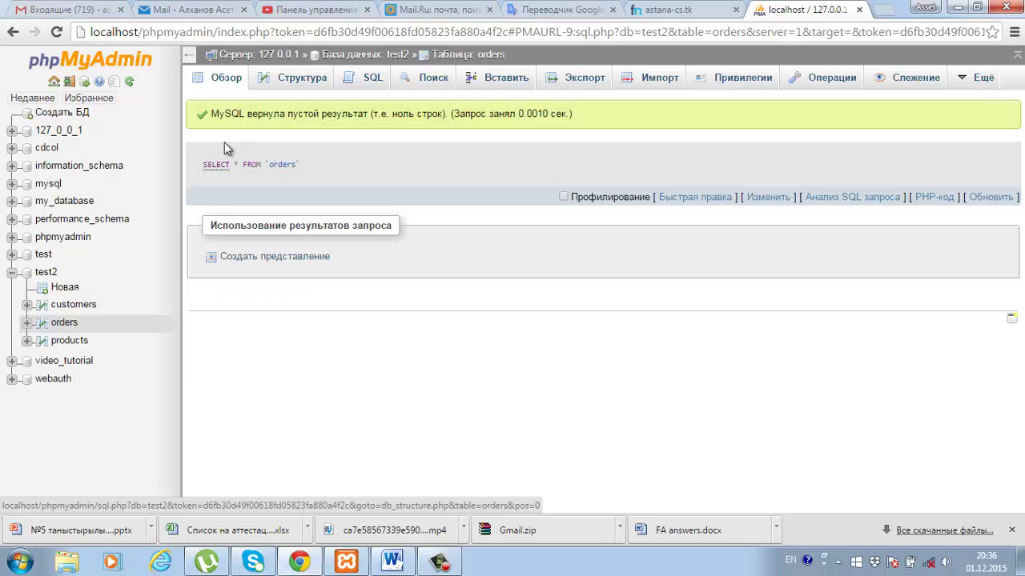
{"action": "left_click", "coordinate": [294, 84]}
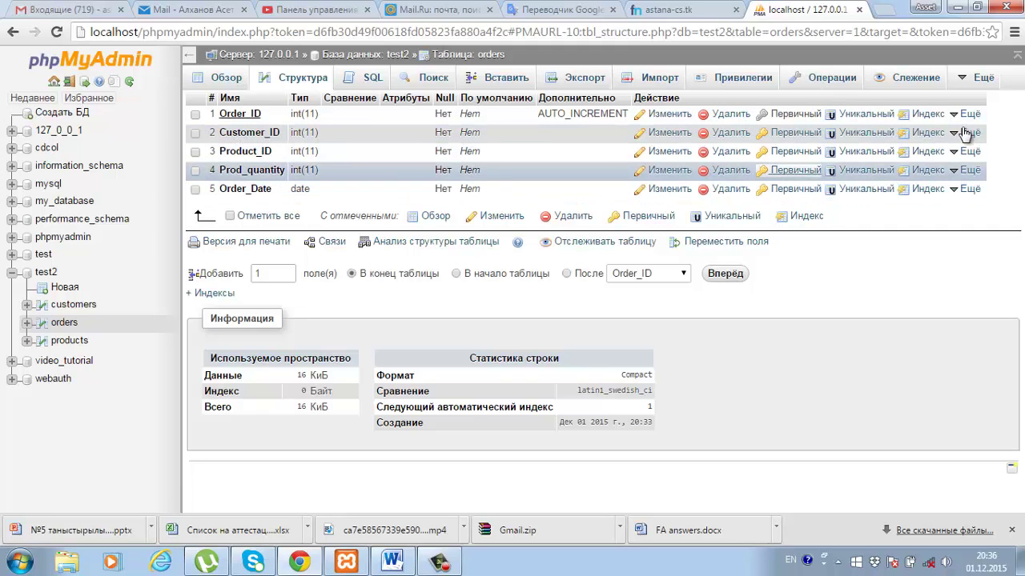
{"action": "mouse_move", "coordinate": [951, 134]}
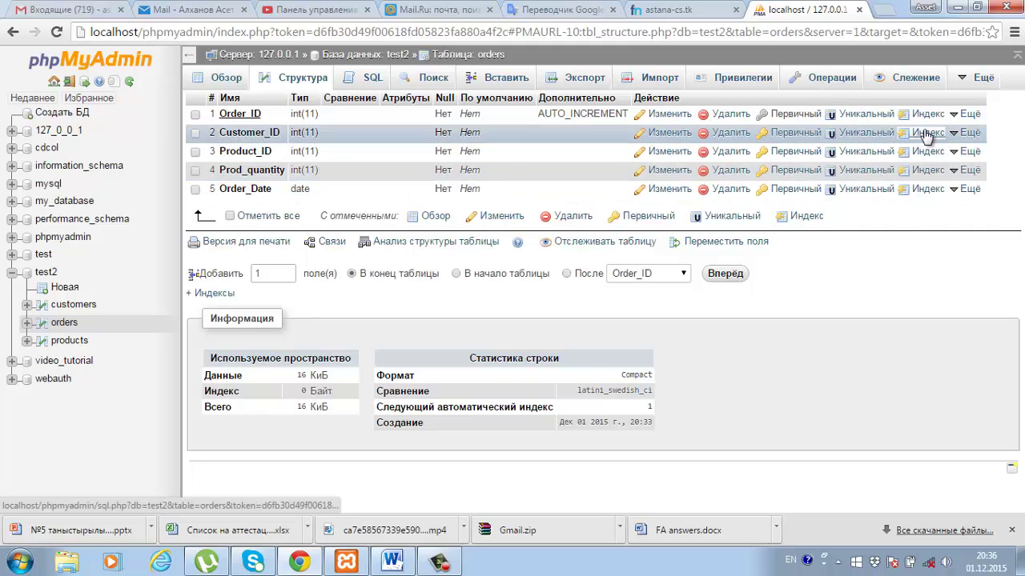
{"action": "left_click", "coordinate": [926, 134]}
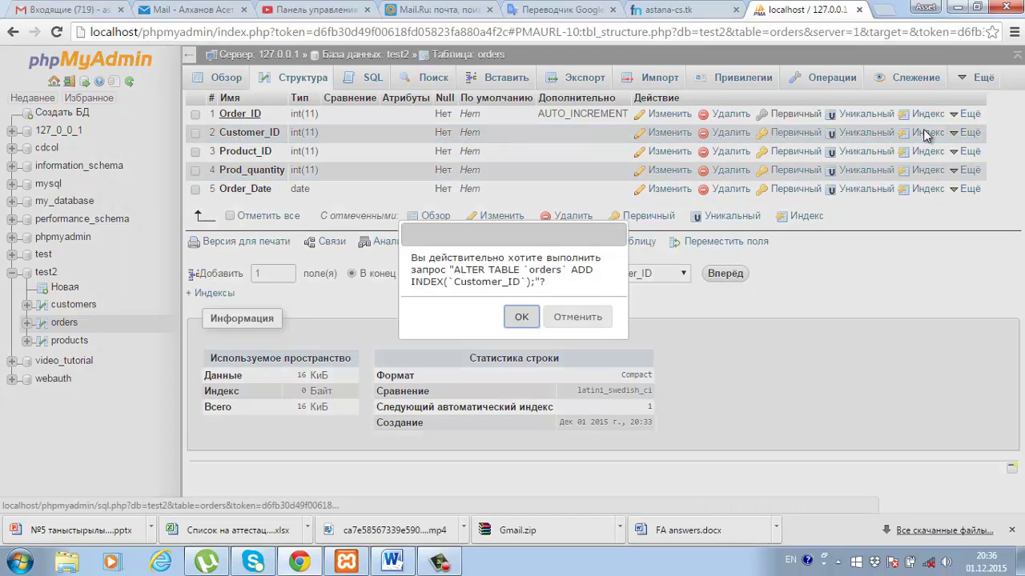
{"action": "left_click", "coordinate": [521, 318]}
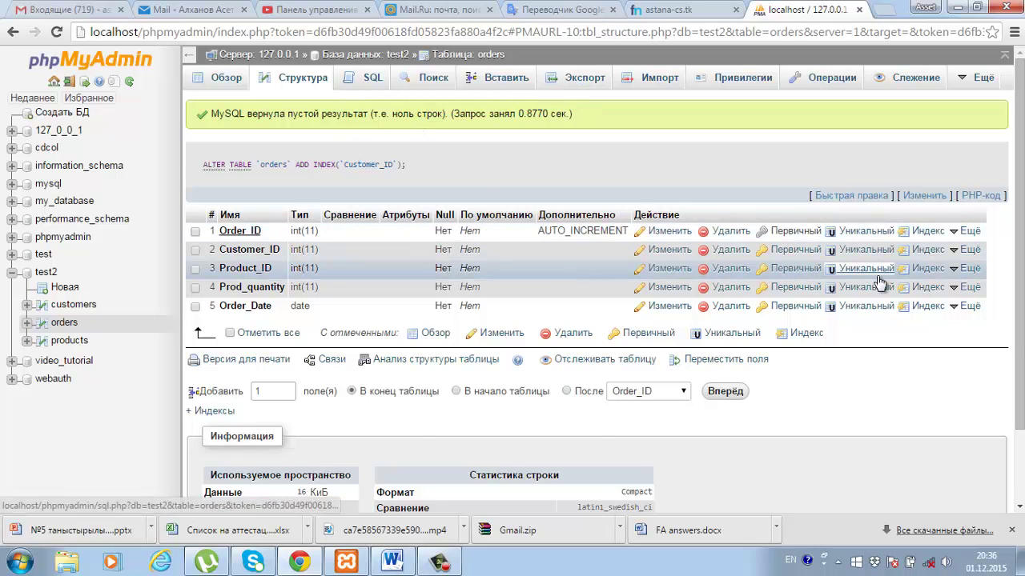
- Add an index on the Product_ID column of the orders table
{"action": "scroll", "coordinate": [878, 280], "scroll_direction": "down", "scroll_amount": 1}
{"action": "scroll", "coordinate": [880, 260], "scroll_direction": "up", "scroll_amount": 1}
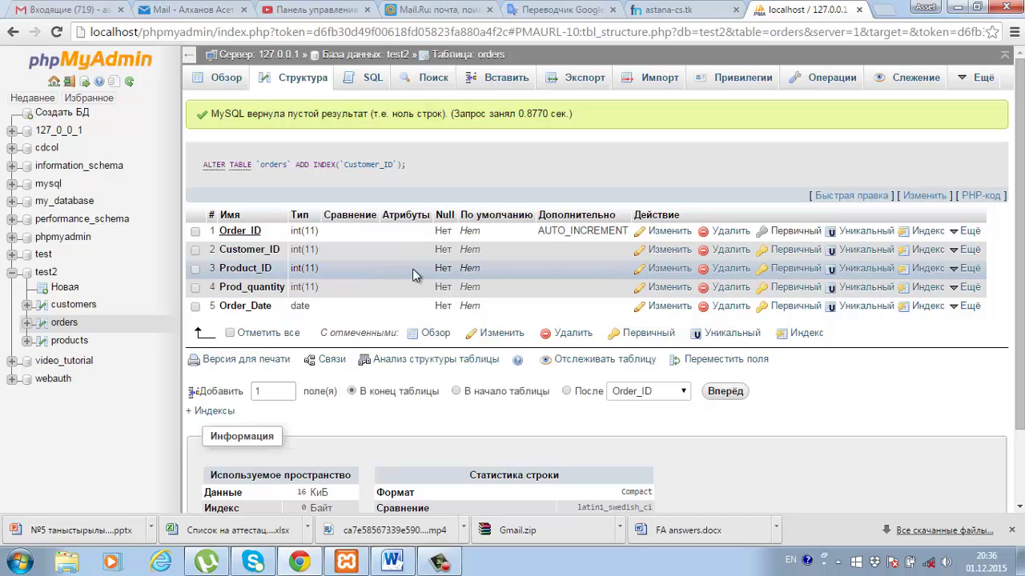
{"action": "left_click", "coordinate": [928, 268]}
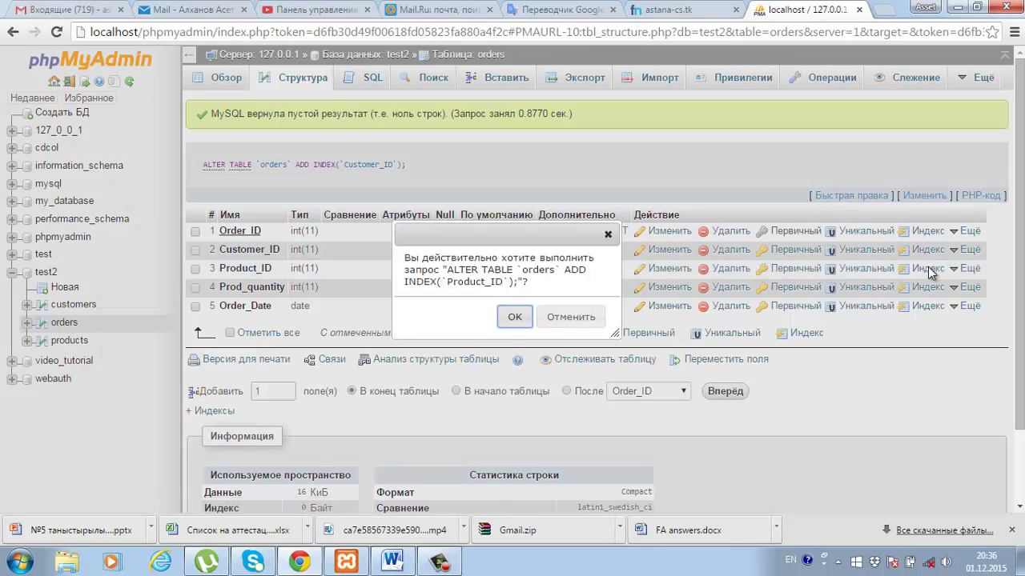
{"action": "left_click", "coordinate": [514, 319]}
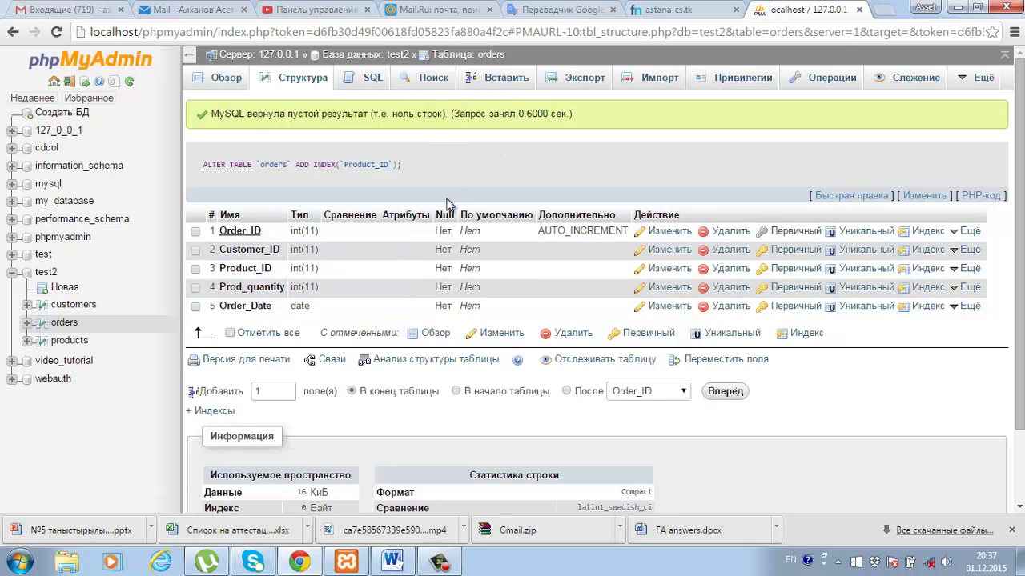
- Open the relations settings of the orders table
{"action": "scroll", "coordinate": [327, 349], "scroll_direction": "down", "scroll_amount": 2}
{"action": "scroll", "coordinate": [332, 361], "scroll_direction": "up", "scroll_amount": 2}
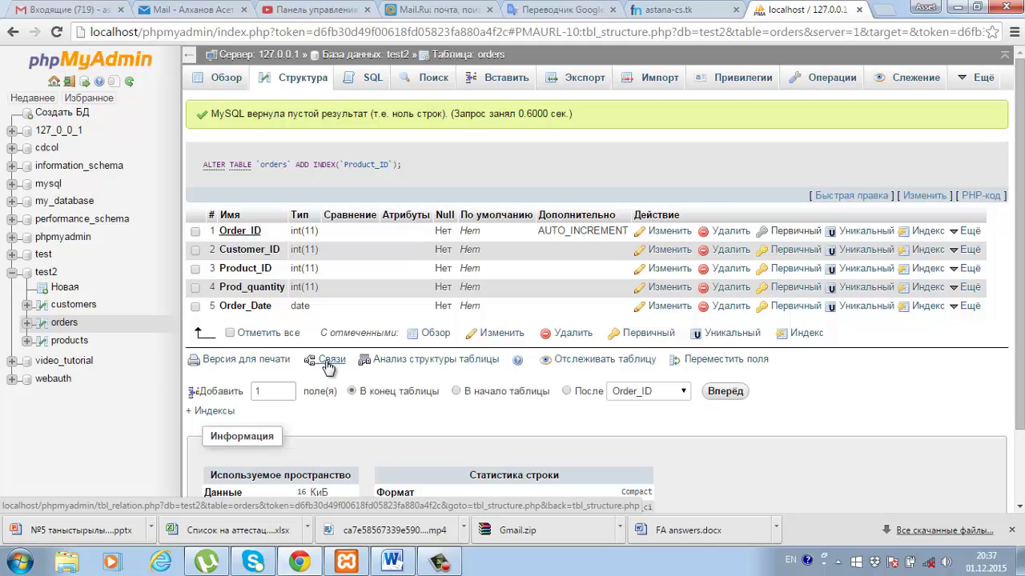
{"action": "left_click", "coordinate": [329, 361]}
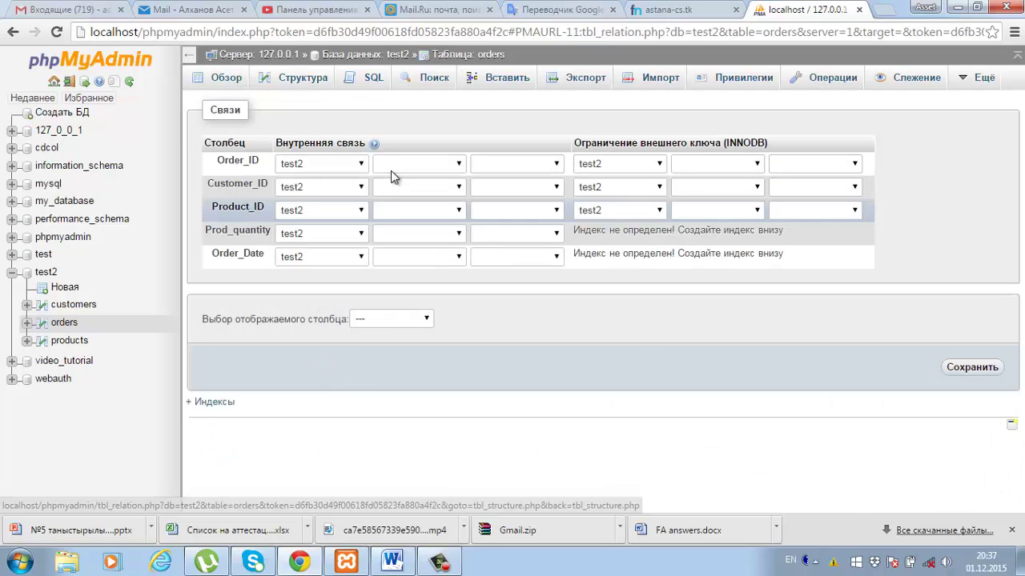
{"action": "left_click", "coordinate": [658, 188]}
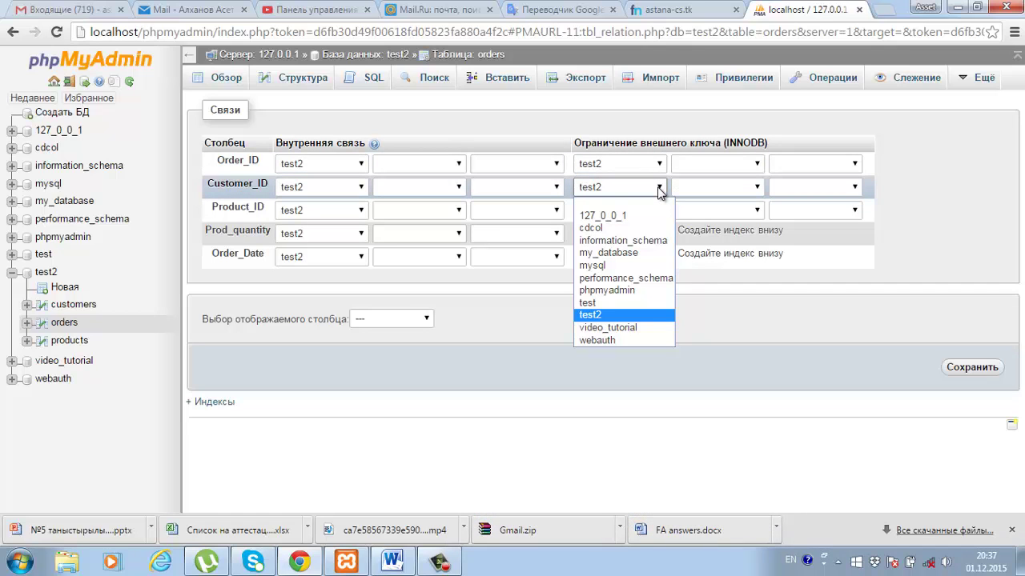
{"action": "left_click", "coordinate": [805, 287]}
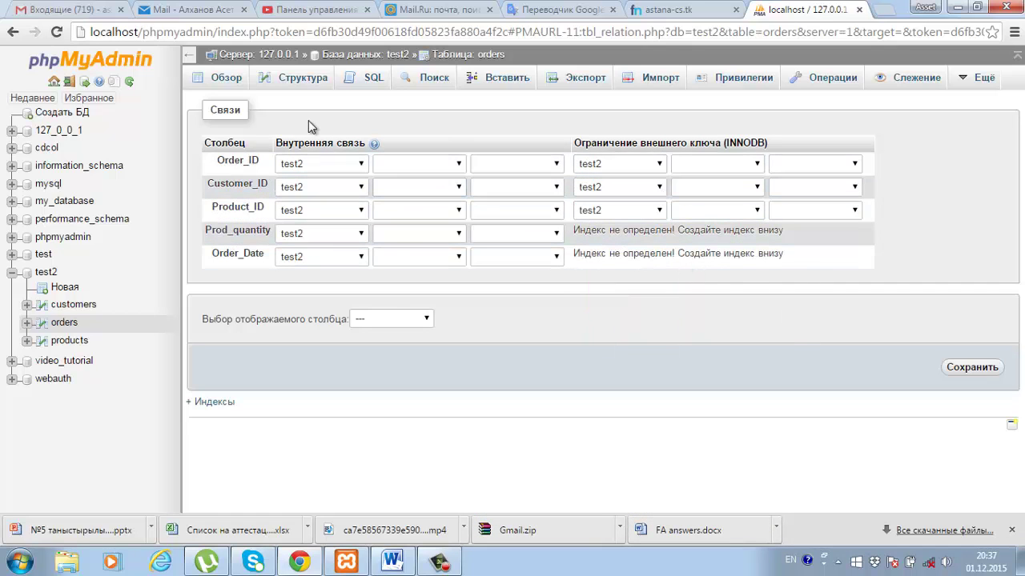
{"action": "left_click", "coordinate": [361, 187]}
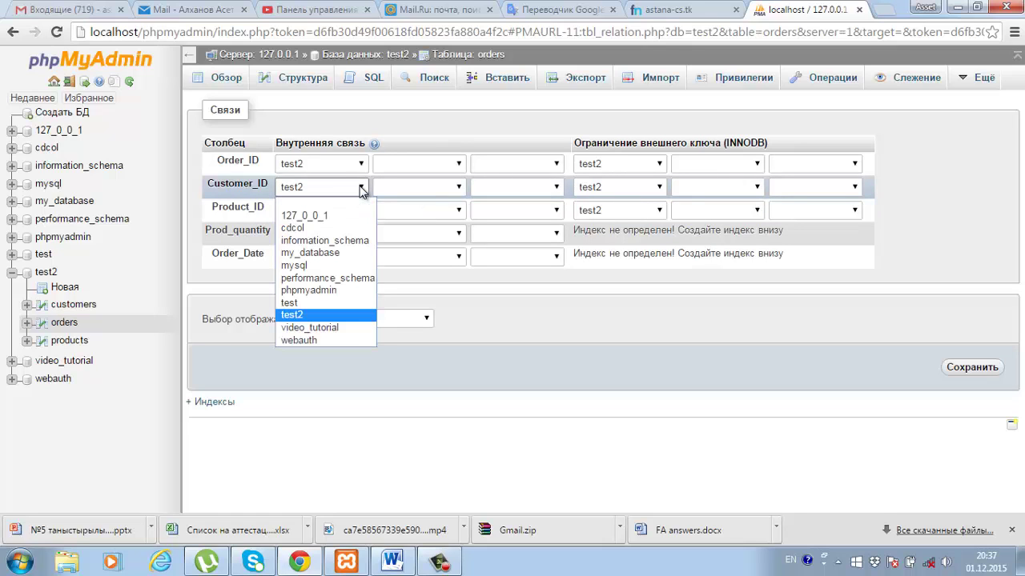
{"action": "left_click", "coordinate": [534, 295]}
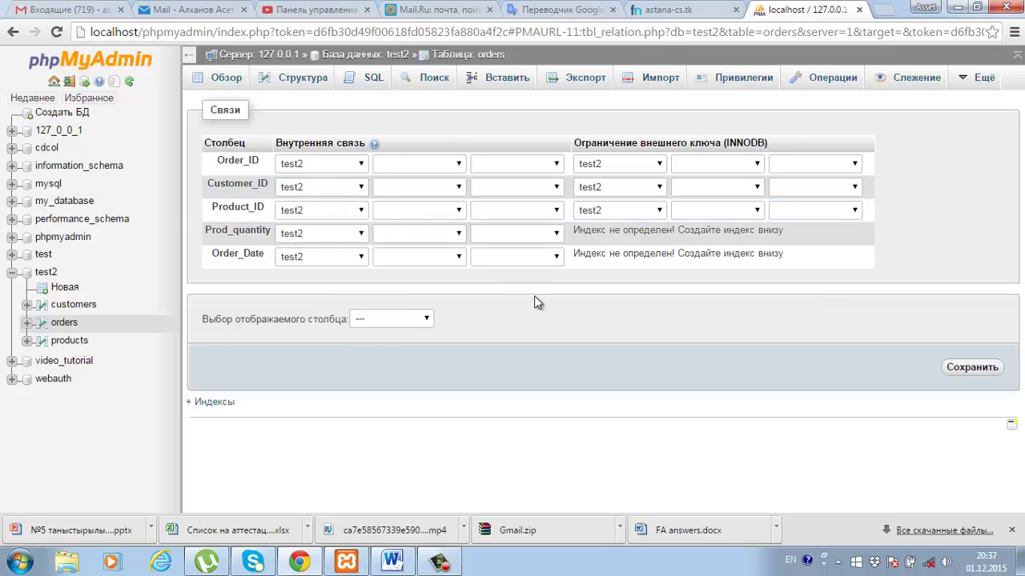
- Set the internal relation of the Customer_ID column to database test2, table customers, column Customer_ID
{"action": "left_click", "coordinate": [361, 189]}
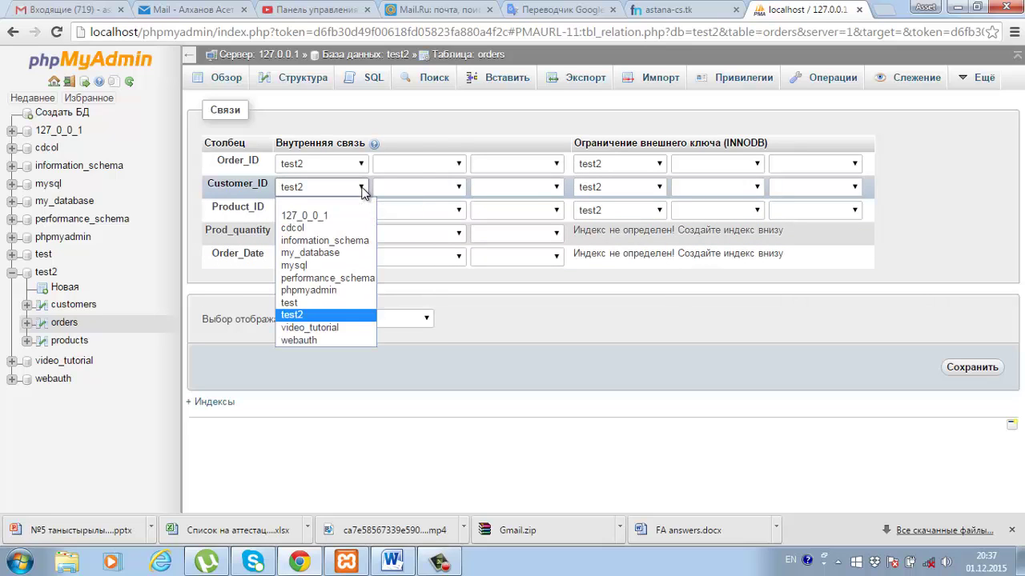
{"action": "left_click", "coordinate": [346, 315]}
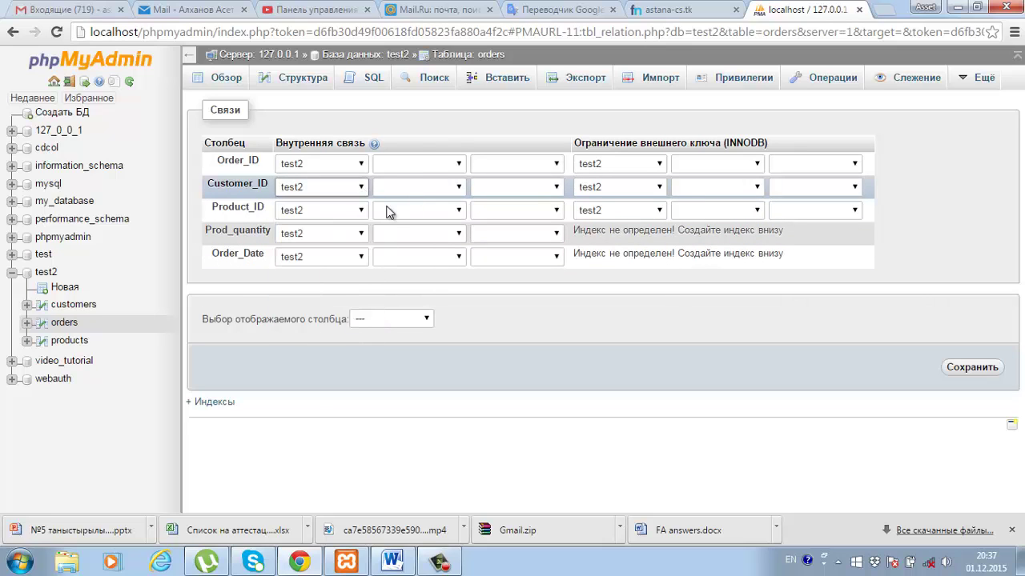
{"action": "left_click", "coordinate": [427, 189]}
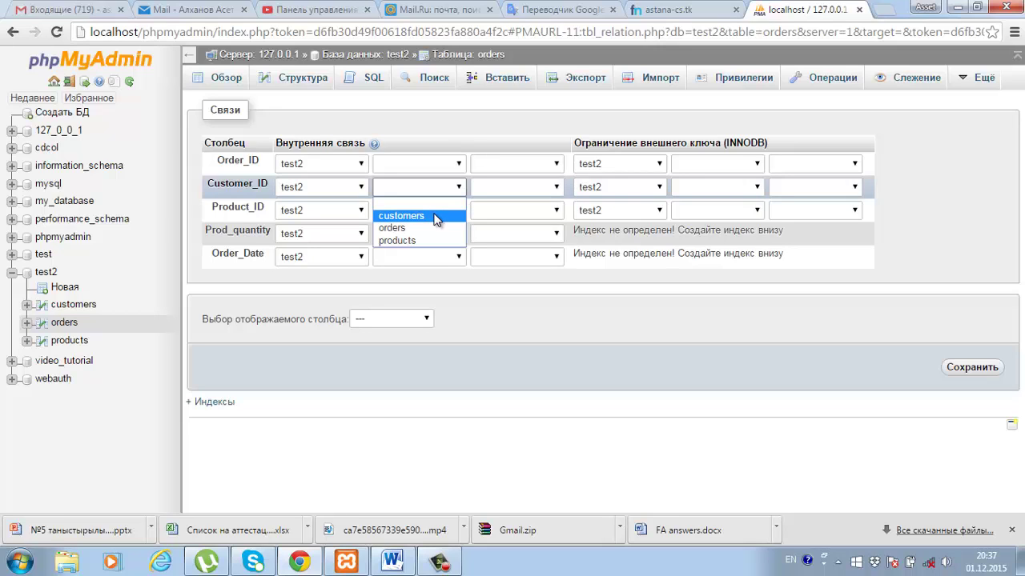
{"action": "left_click", "coordinate": [434, 216]}
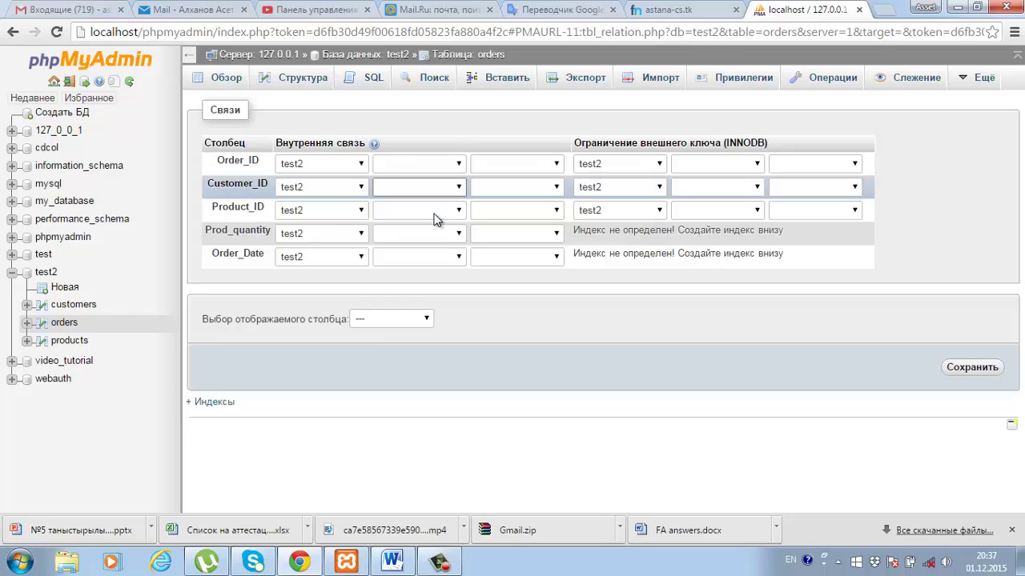
{"action": "left_click", "coordinate": [551, 188]}
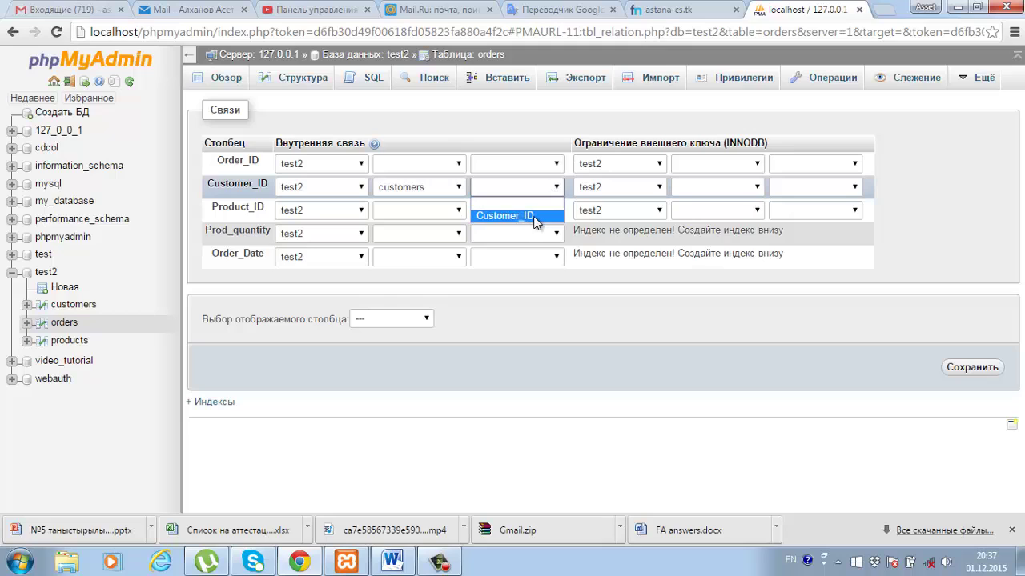
{"action": "left_click", "coordinate": [535, 216]}
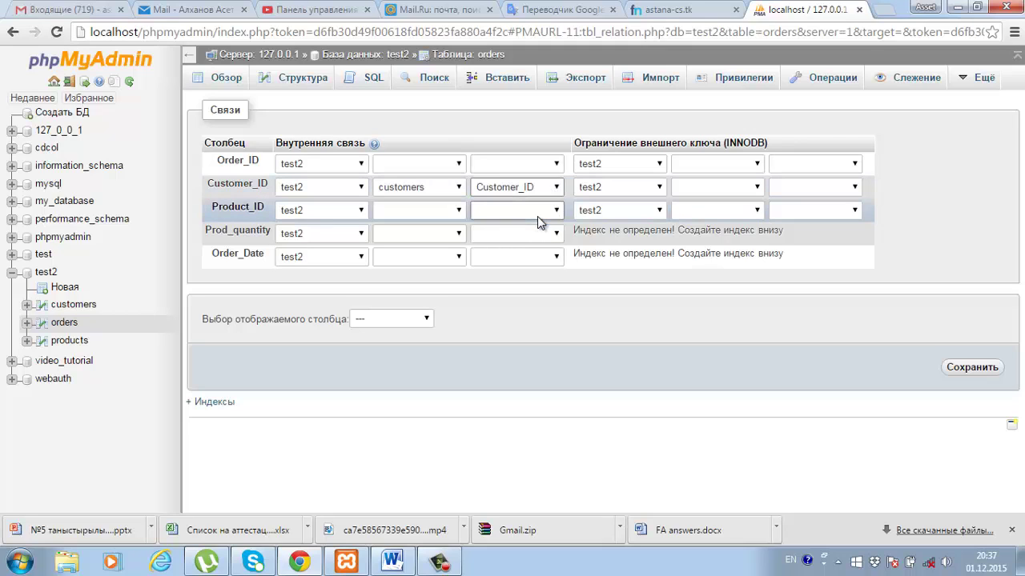
- Set the internal relation of the Product_ID column to database test2, table products, column Product_ID, and save the relations
{"action": "left_click", "coordinate": [360, 210]}
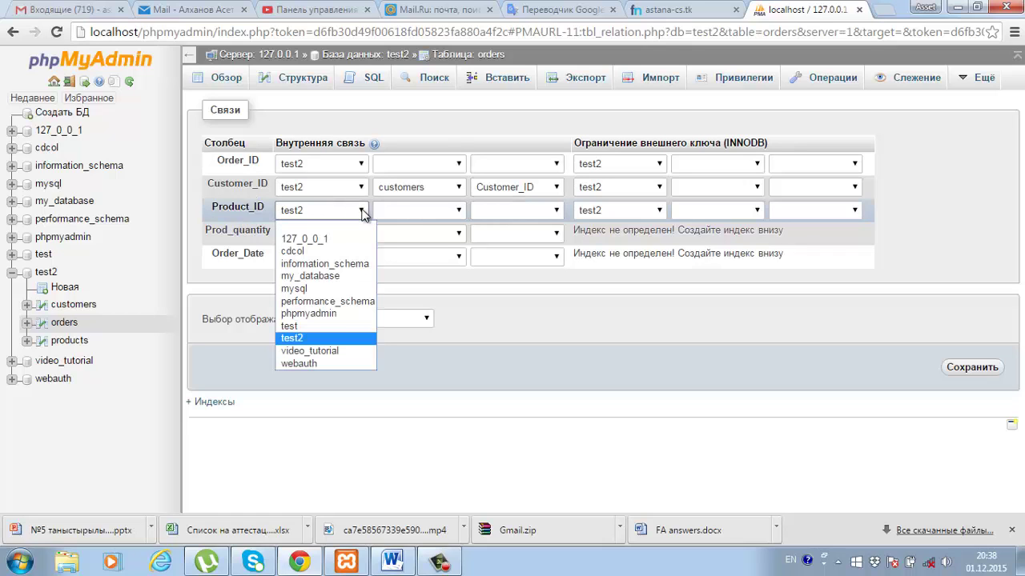
{"action": "left_click", "coordinate": [456, 211]}
{"action": "left_click", "coordinate": [452, 210]}
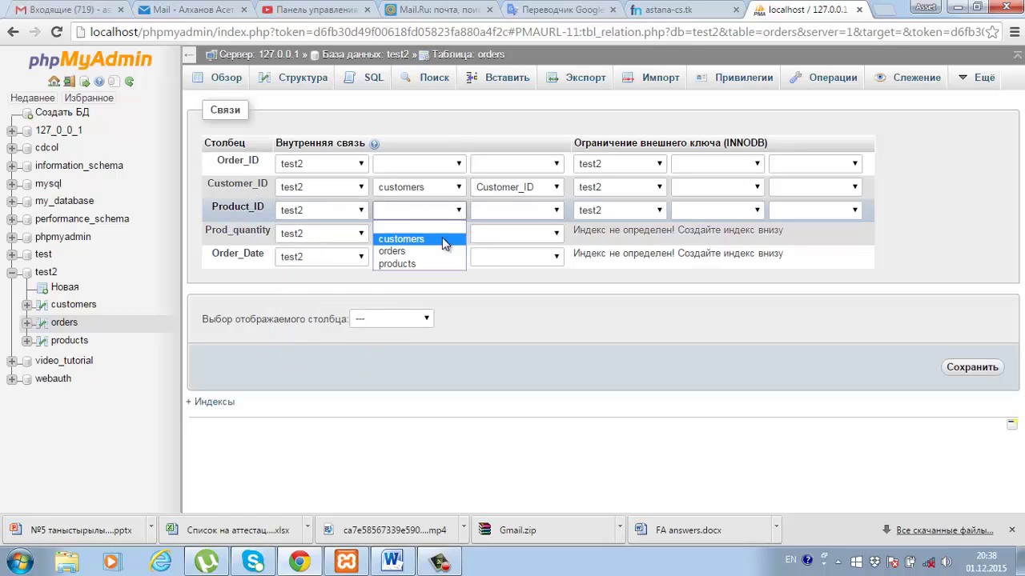
{"action": "left_click", "coordinate": [448, 261]}
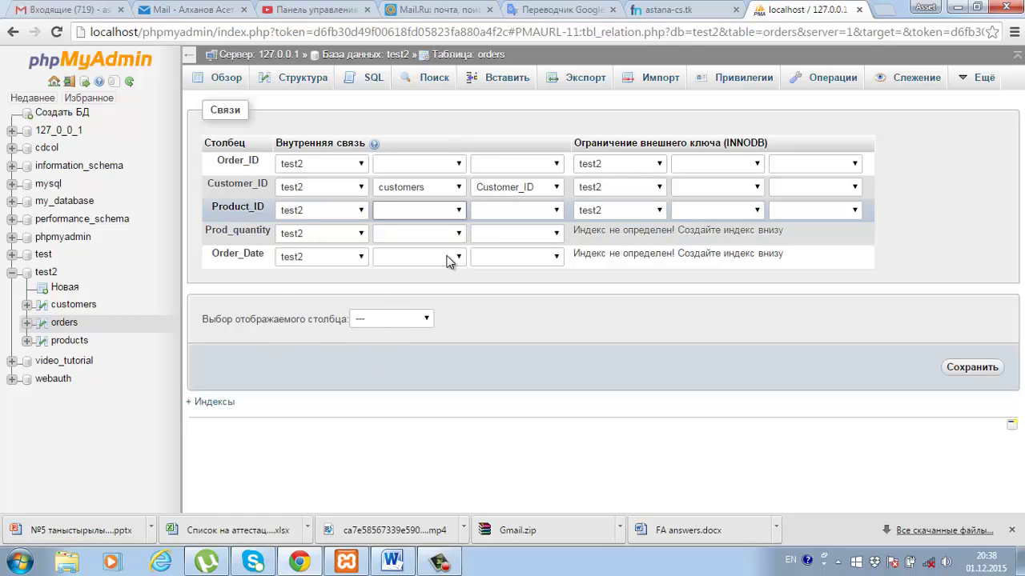
{"action": "left_click", "coordinate": [549, 215]}
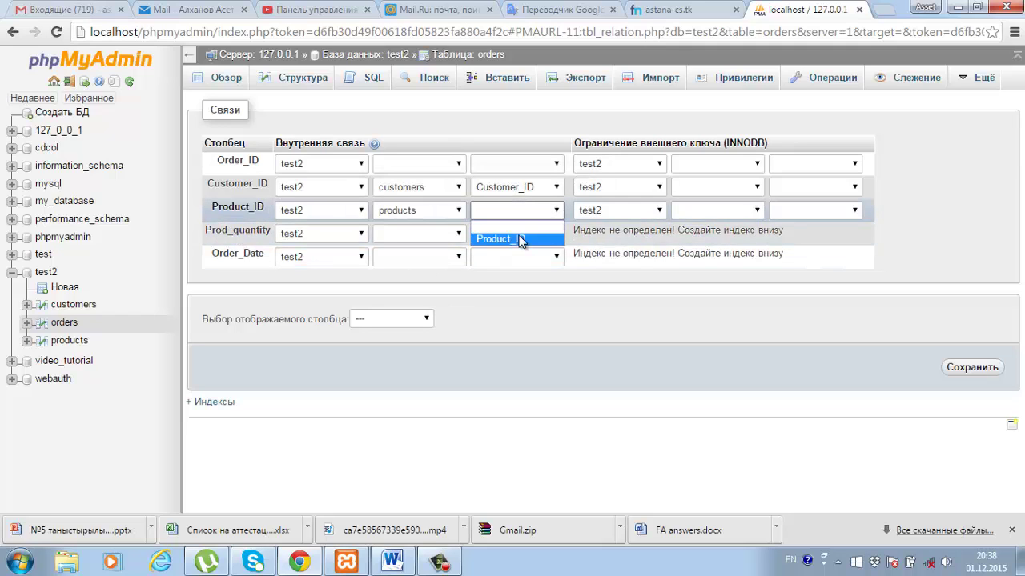
{"action": "left_click", "coordinate": [519, 239]}
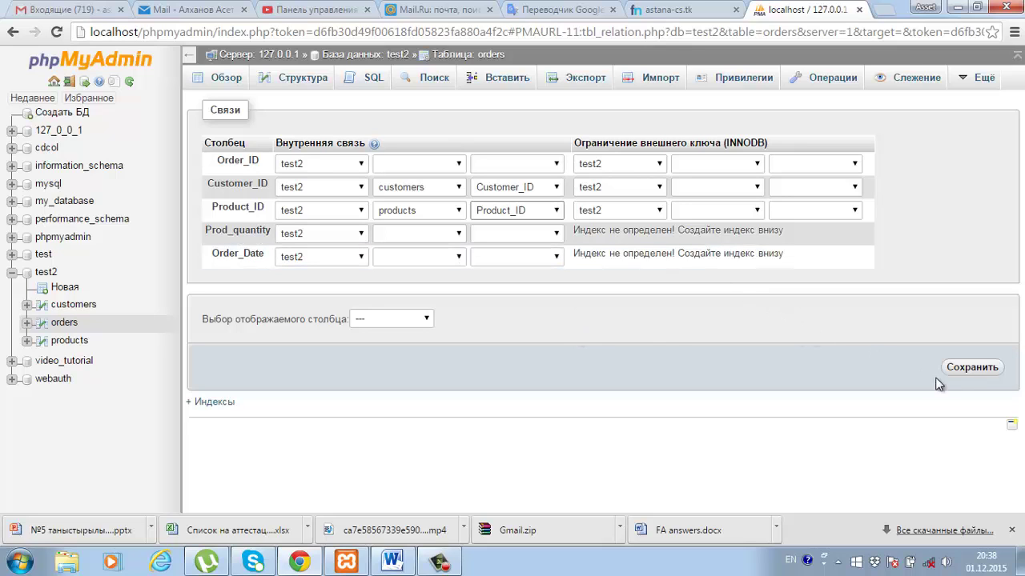
{"action": "left_click", "coordinate": [978, 369]}
{"action": "left_click", "coordinate": [973, 366]}
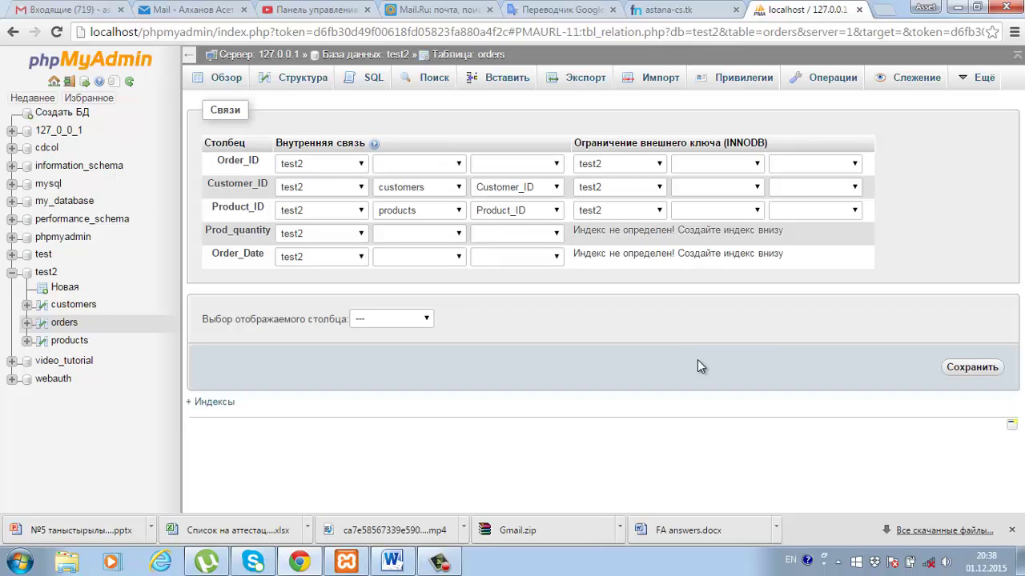
{"action": "left_click", "coordinate": [972, 367]}
- Open the Designer view of the test2 database
{"action": "mouse_move", "coordinate": [969, 81]}
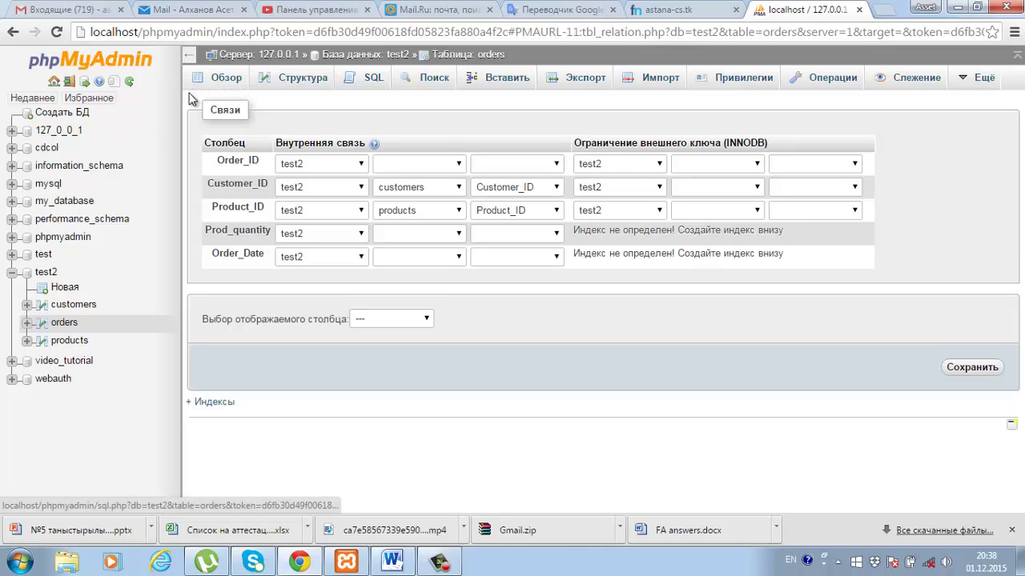
{"action": "left_click", "coordinate": [42, 273]}
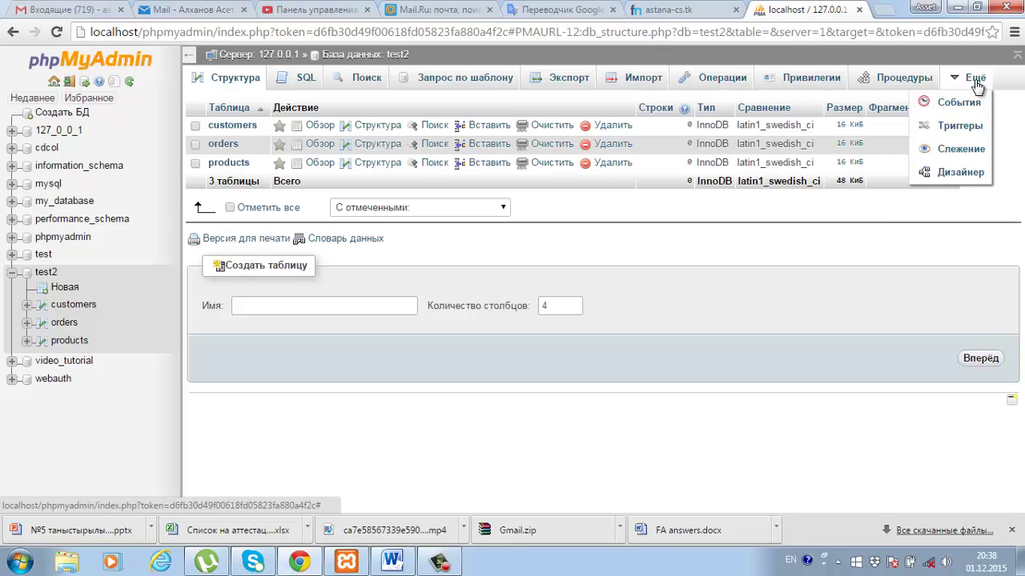
{"action": "left_click", "coordinate": [966, 174]}
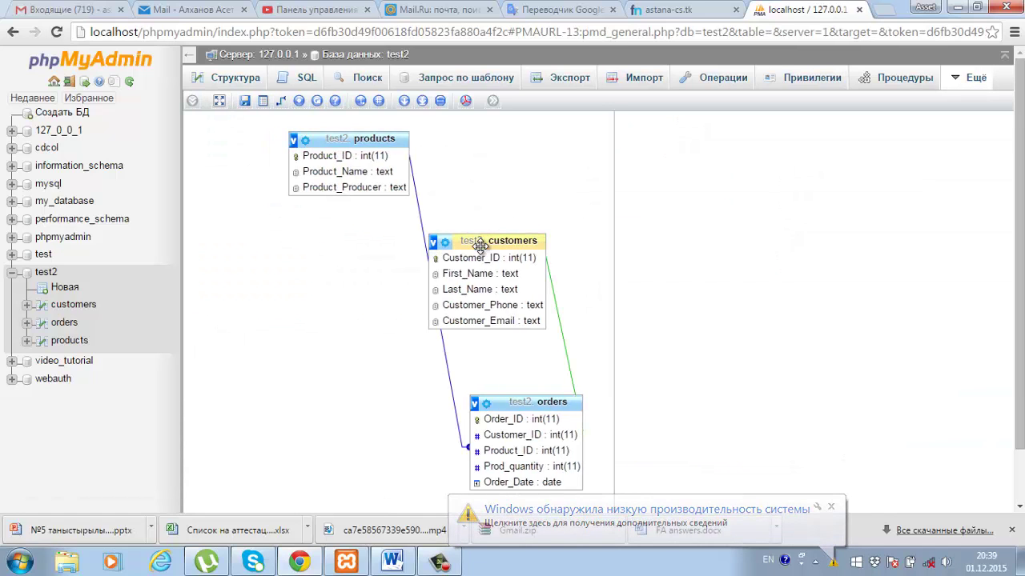
- Arrange the diagram with products at the upper left, customers at the upper right and orders between and below them
{"action": "left_click_drag", "start_coordinate": [486, 237], "coordinate": [539, 181]}
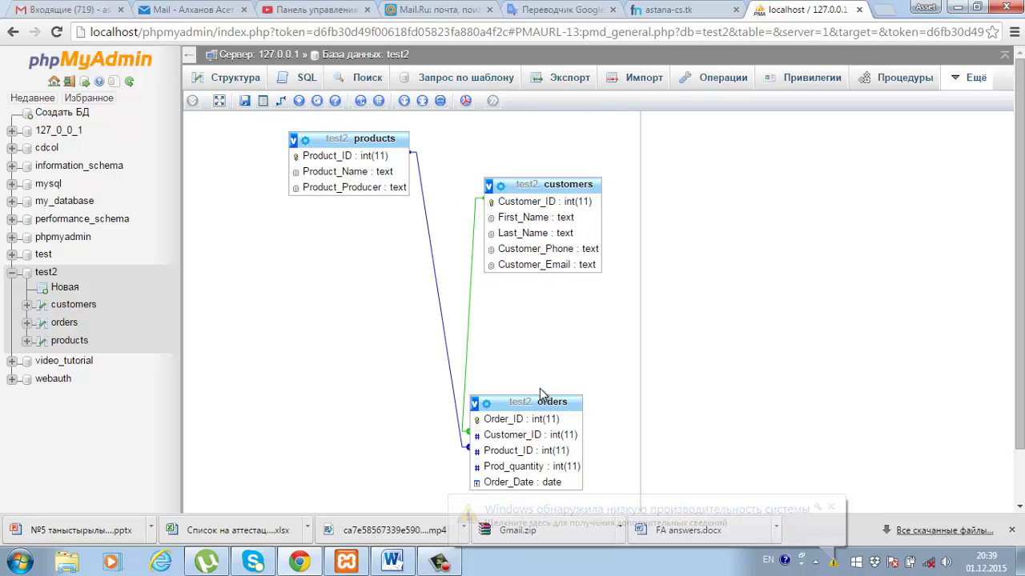
{"action": "left_click_drag", "start_coordinate": [542, 400], "coordinate": [423, 343]}
{"action": "left_click_drag", "start_coordinate": [397, 289], "coordinate": [397, 287]}
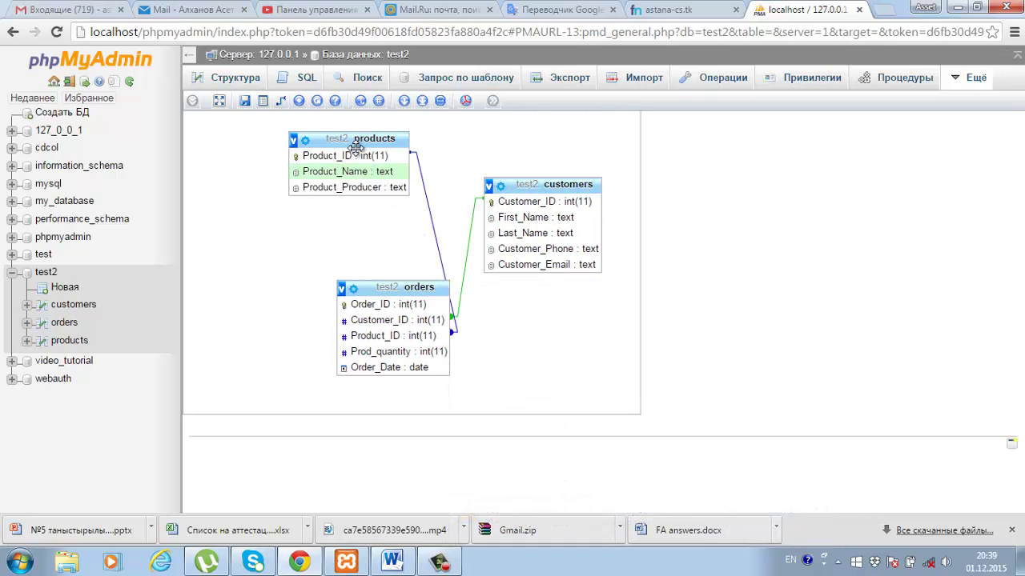
{"action": "left_click_drag", "start_coordinate": [344, 138], "coordinate": [251, 187]}
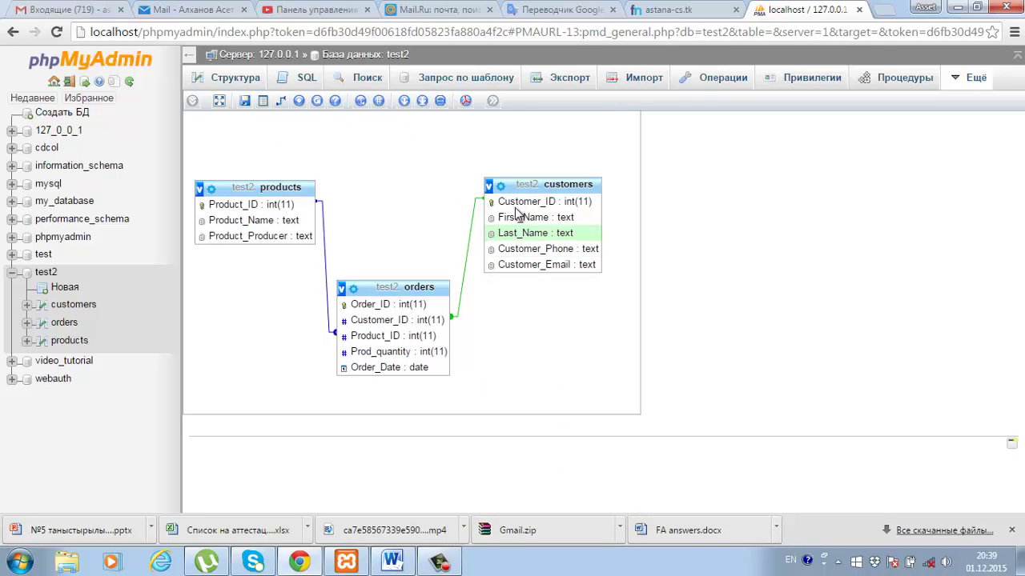
{"action": "left_click_drag", "start_coordinate": [538, 184], "coordinate": [592, 186]}
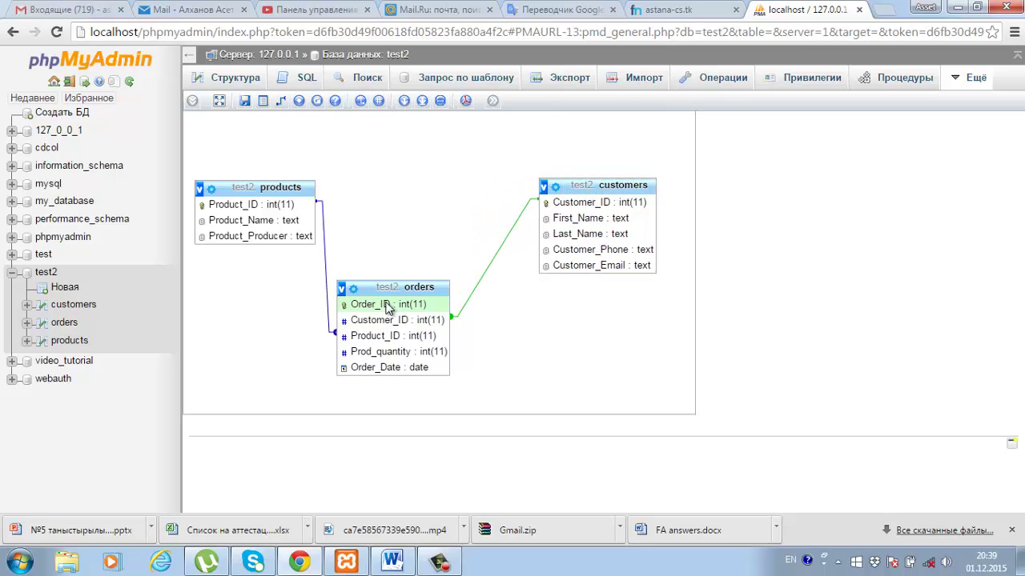
{"action": "left_click_drag", "start_coordinate": [387, 287], "coordinate": [420, 302]}
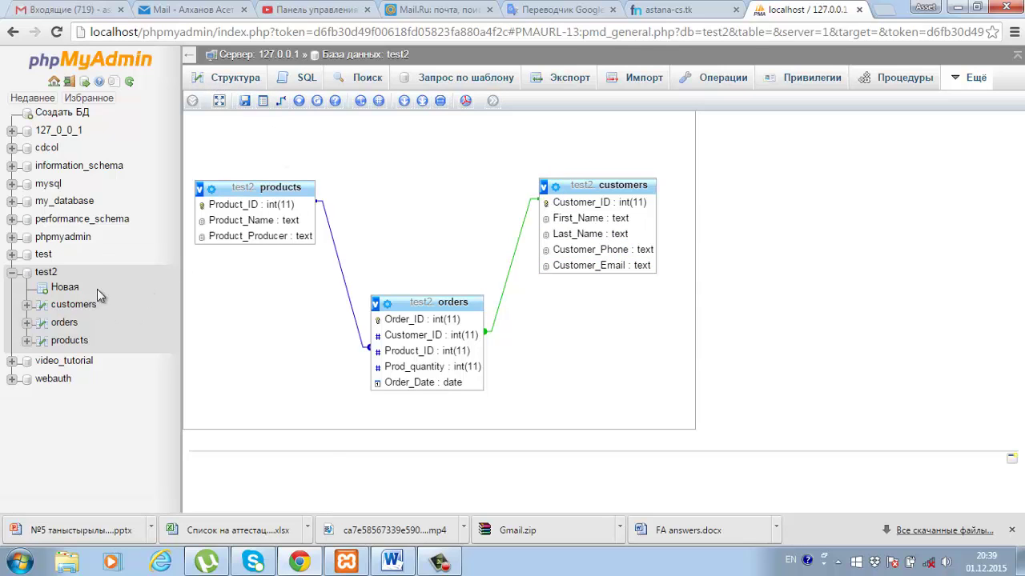
- Open the form for inserting a new row into the customers table and start on the First_Name value
{"action": "left_click", "coordinate": [237, 81]}
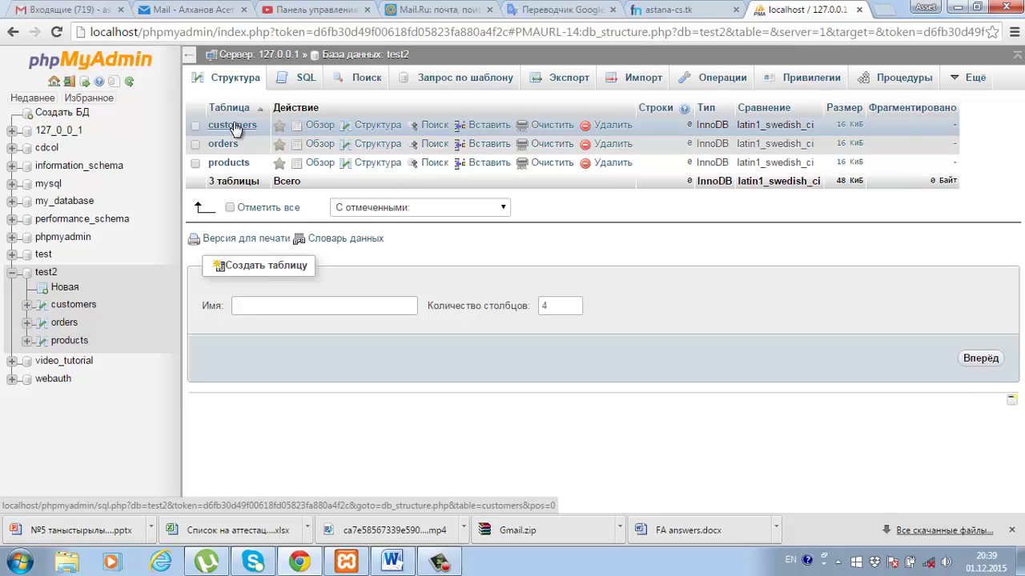
{"action": "left_click", "coordinate": [234, 126]}
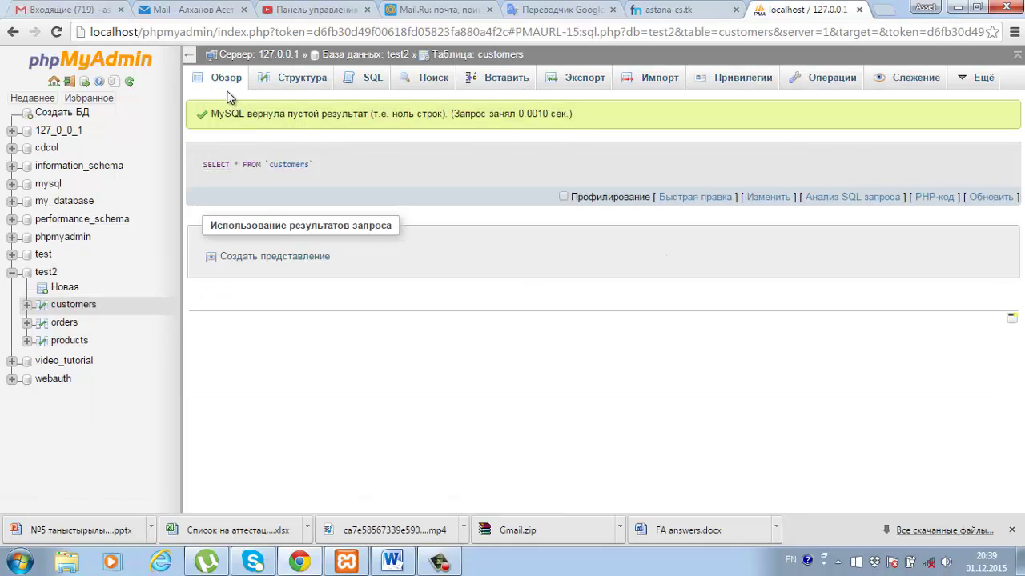
{"action": "left_click", "coordinate": [507, 77]}
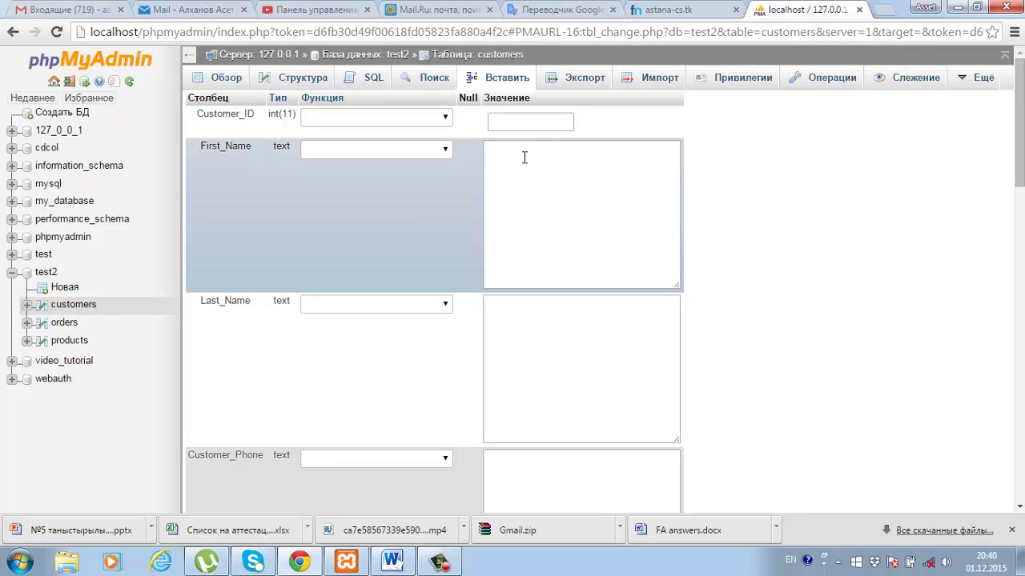
{"action": "left_click", "coordinate": [524, 158]}
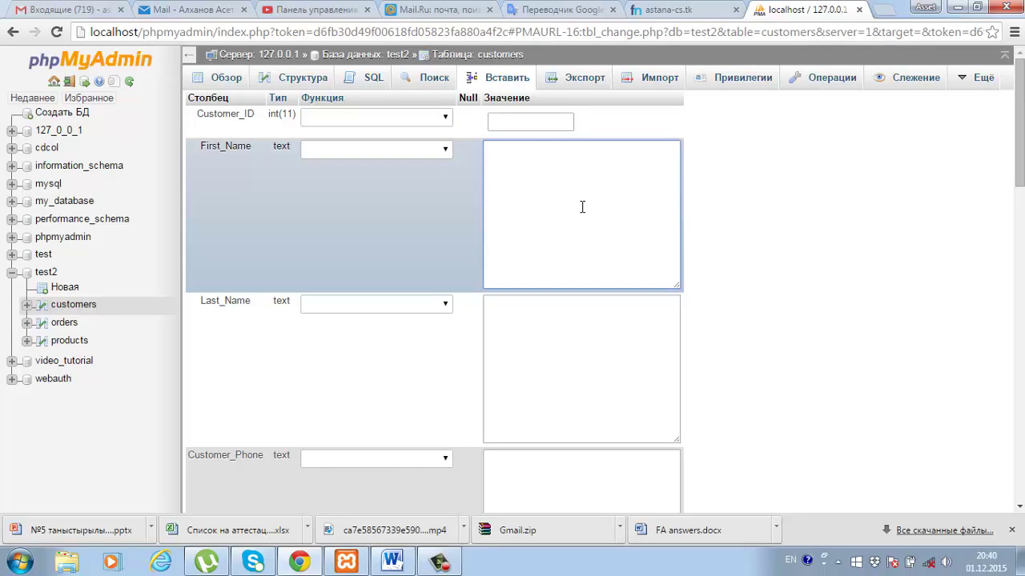